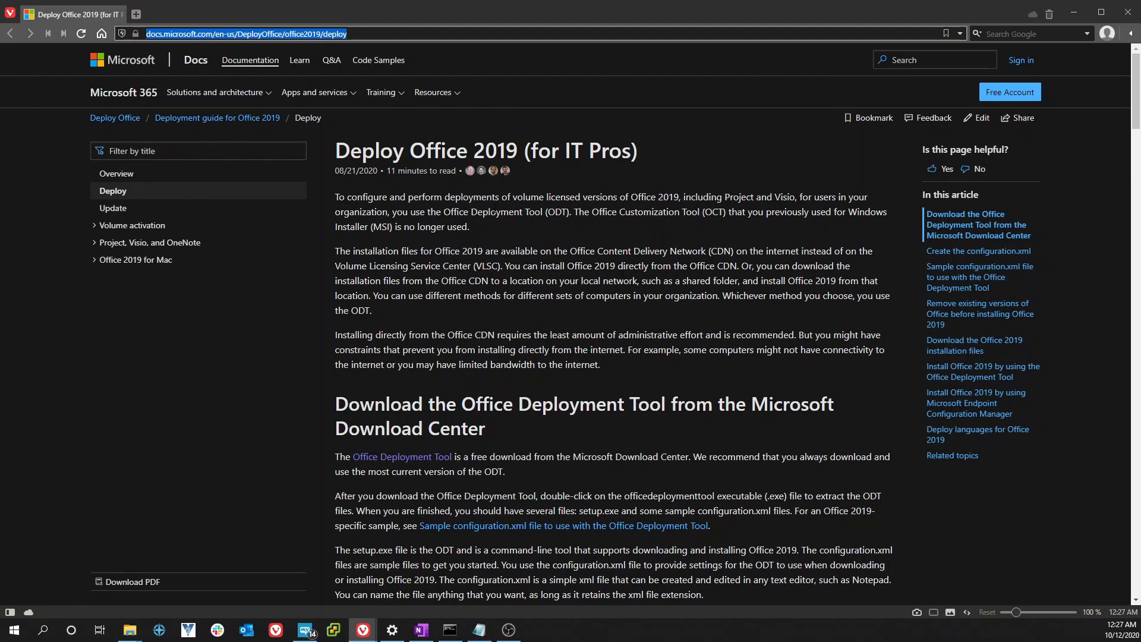
Read the Deploy Office 2019 article's sections on getting the Office Deployment Tool, the configuration.xml settings and the sample configuration file.
scroll(491, 226, "down", 2)
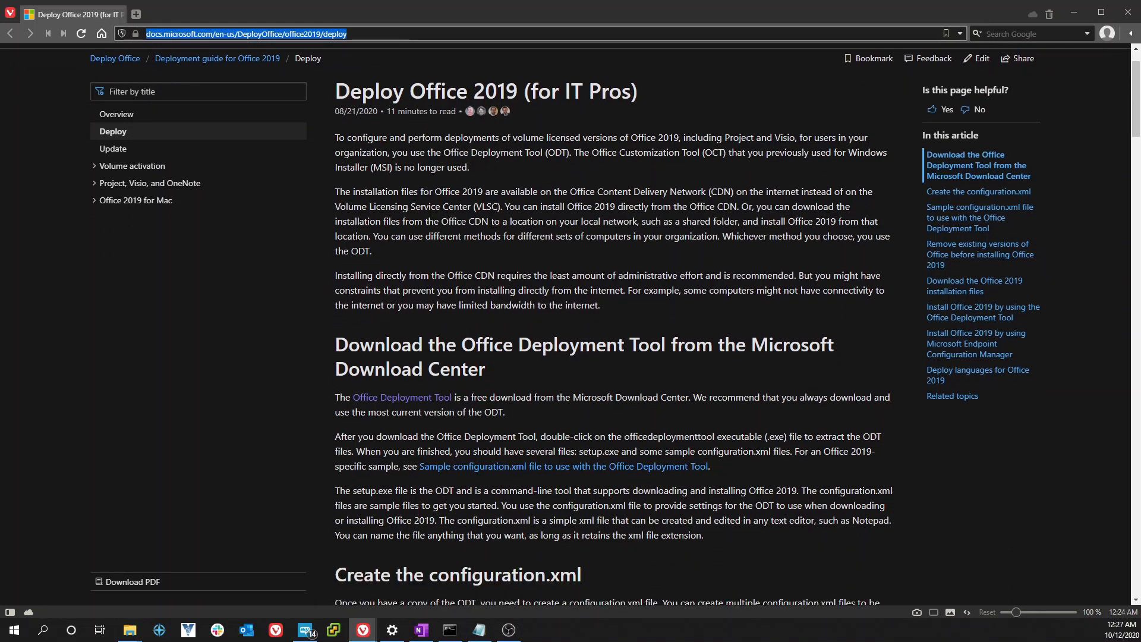
scroll(490, 227, "up", 1)
scroll(491, 226, "down", 2)
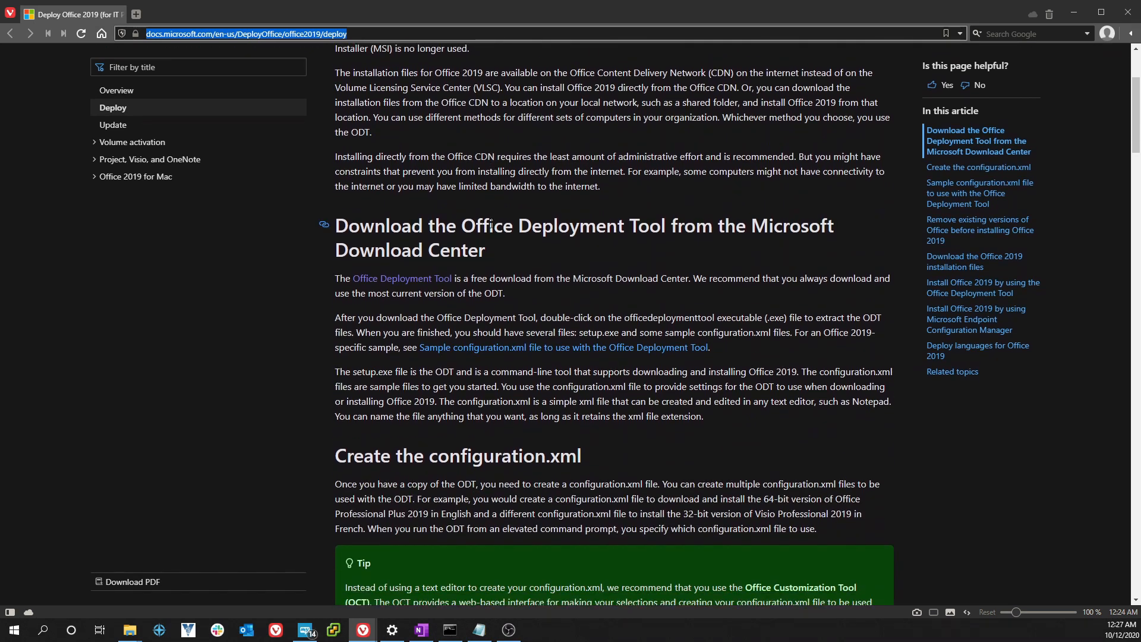
scroll(491, 227, "down", 1)
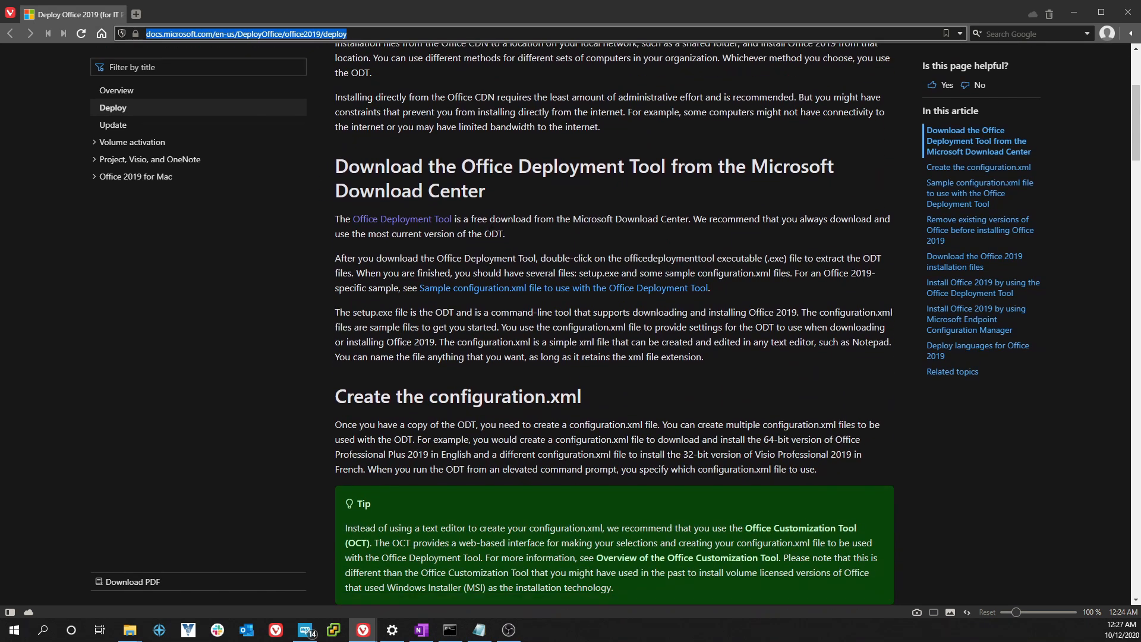
scroll(469, 321, "down", 1)
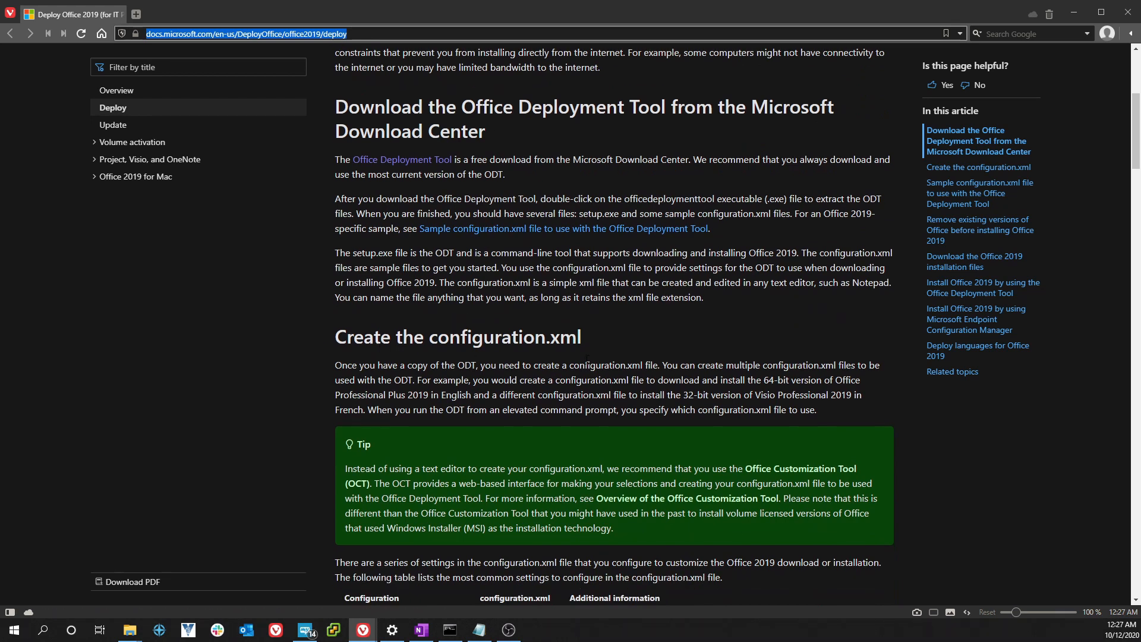
scroll(586, 361, "down", 7)
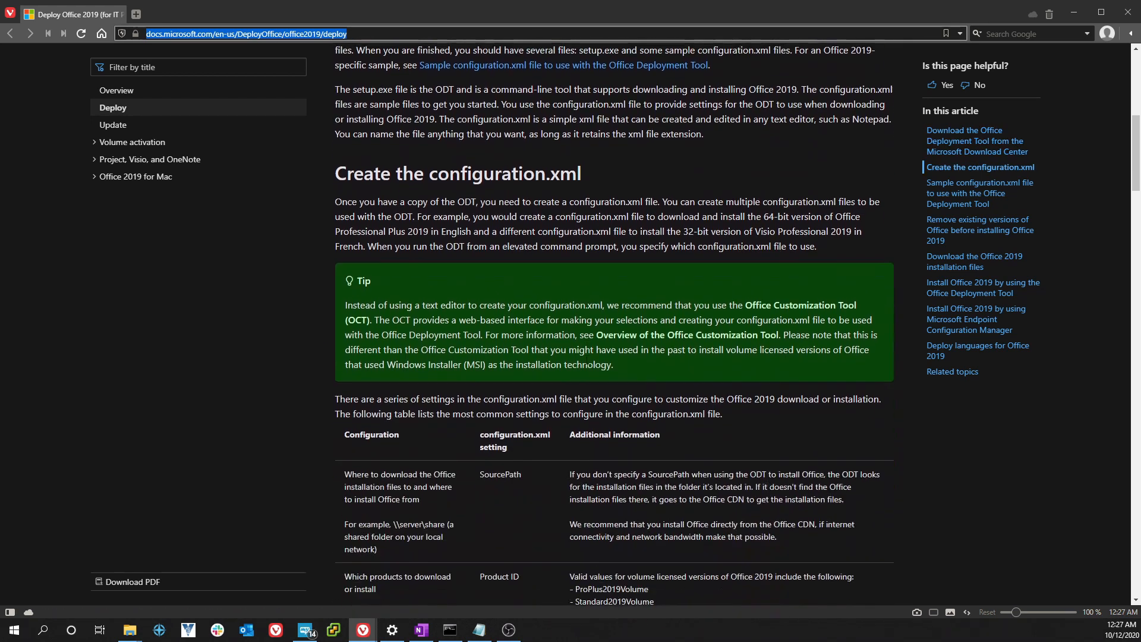
scroll(587, 361, "up", 1)
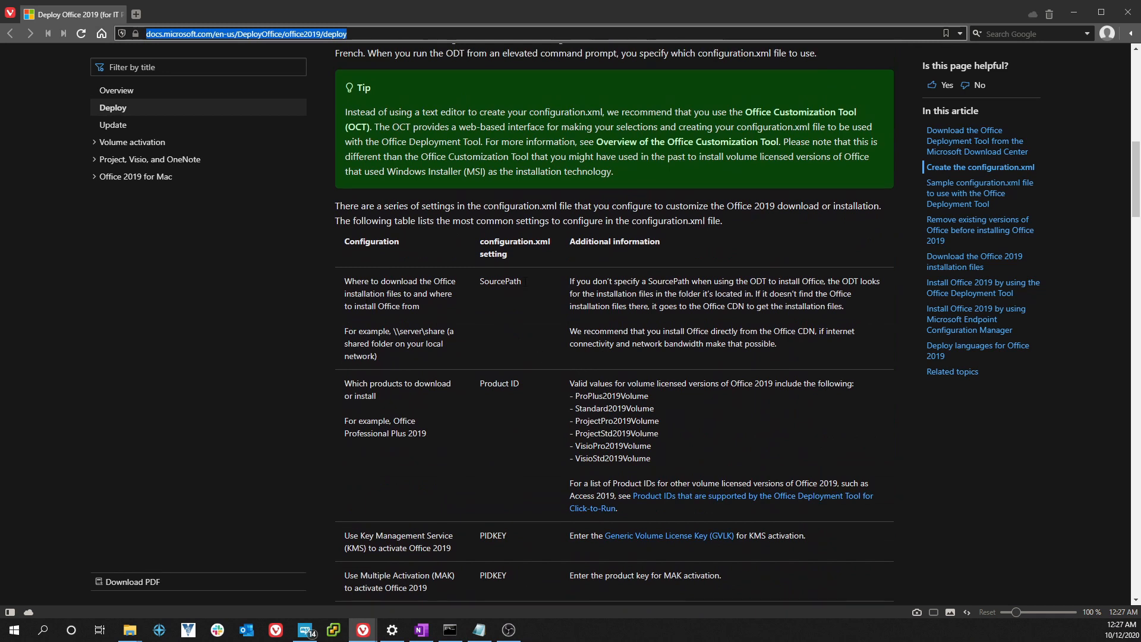
scroll(591, 322, "down", 3)
scroll(592, 322, "down", 15)
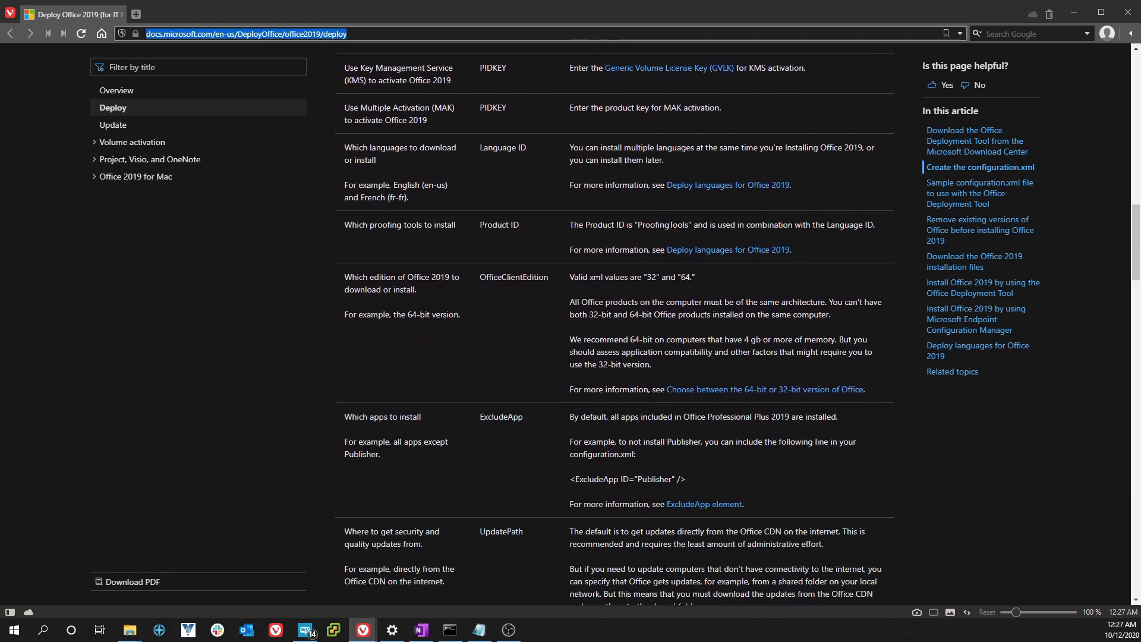
scroll(514, 319, "down", 2)
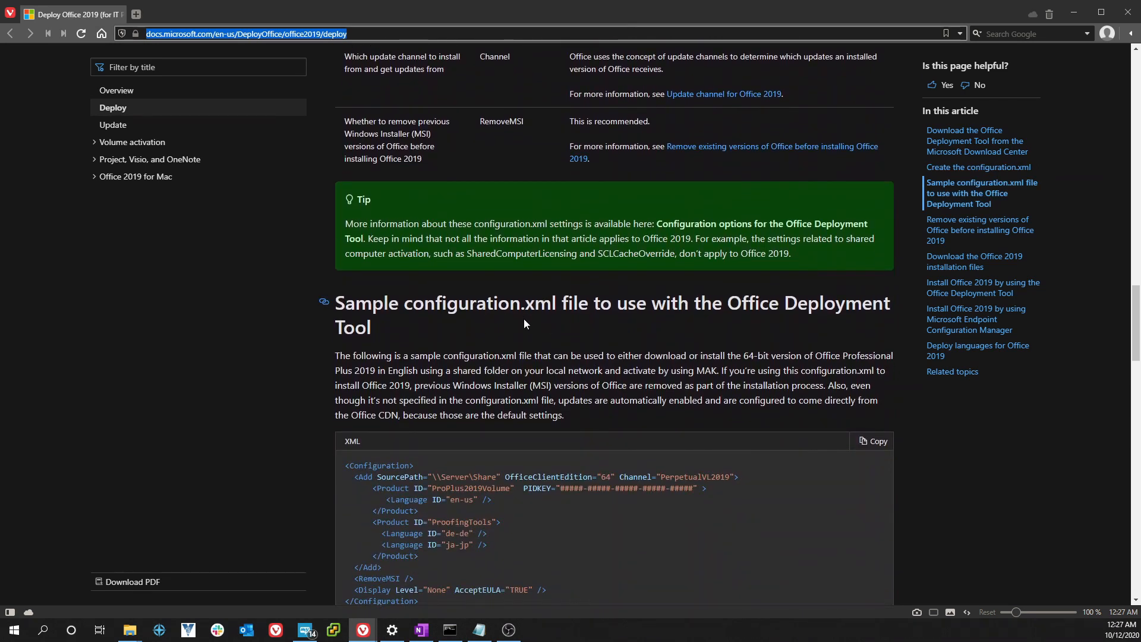
scroll(476, 321, "down", 1)
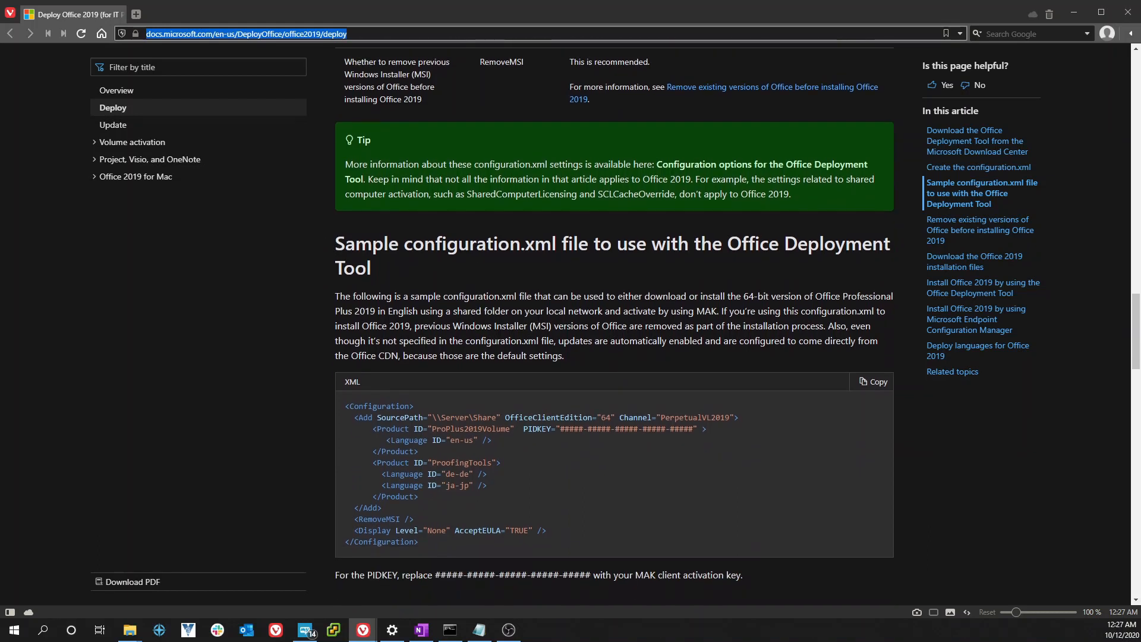
Review the article's sections on removing existing Office versions, downloading the installation files, installing Office 2019 and deploying languages.
scroll(575, 333, "down", 5)
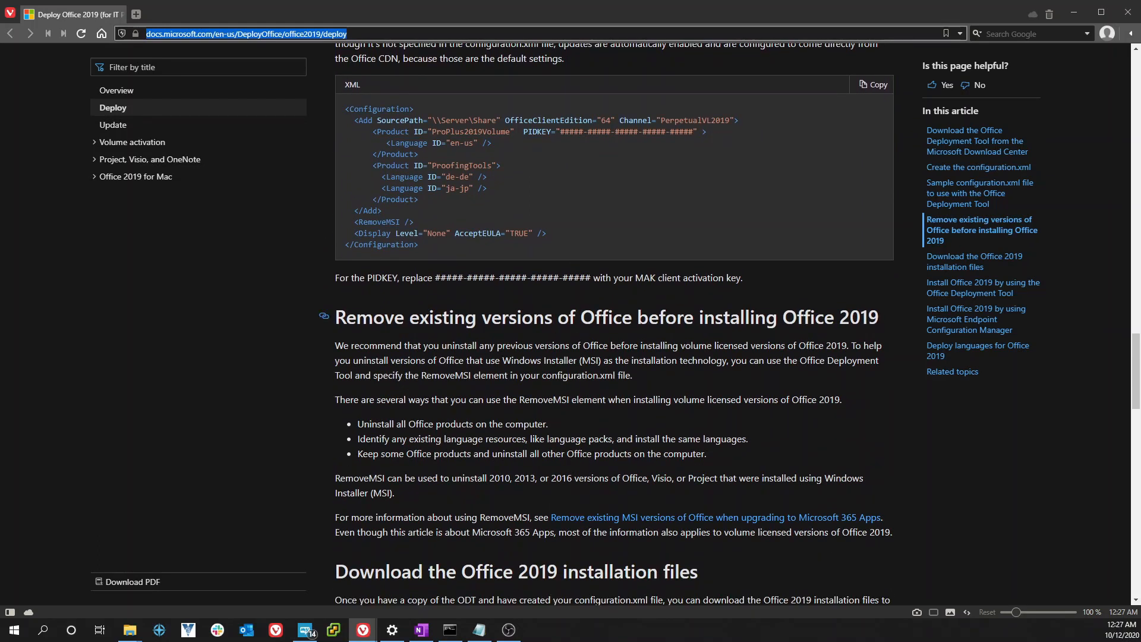
scroll(532, 338, "down", 1)
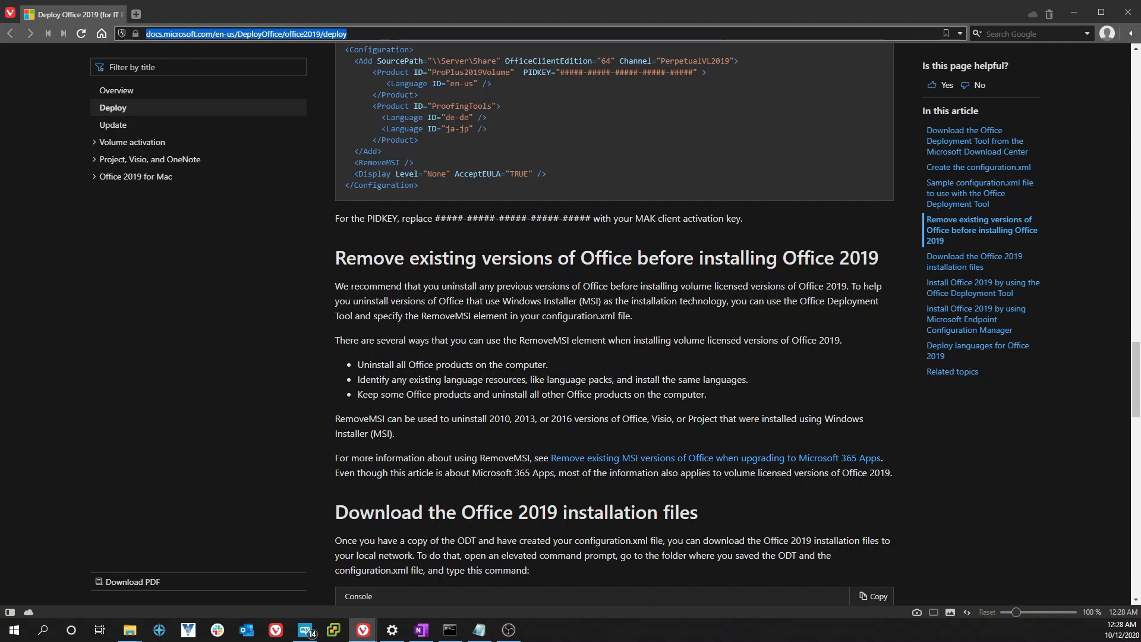
scroll(493, 392, "down", 3)
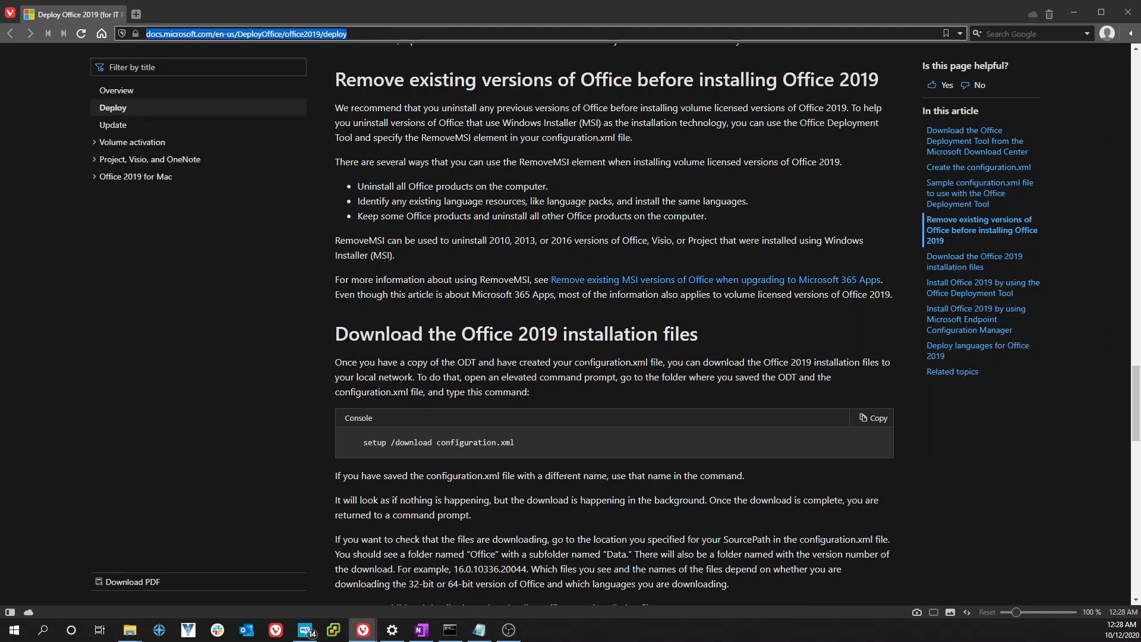
scroll(504, 375, "down", 5)
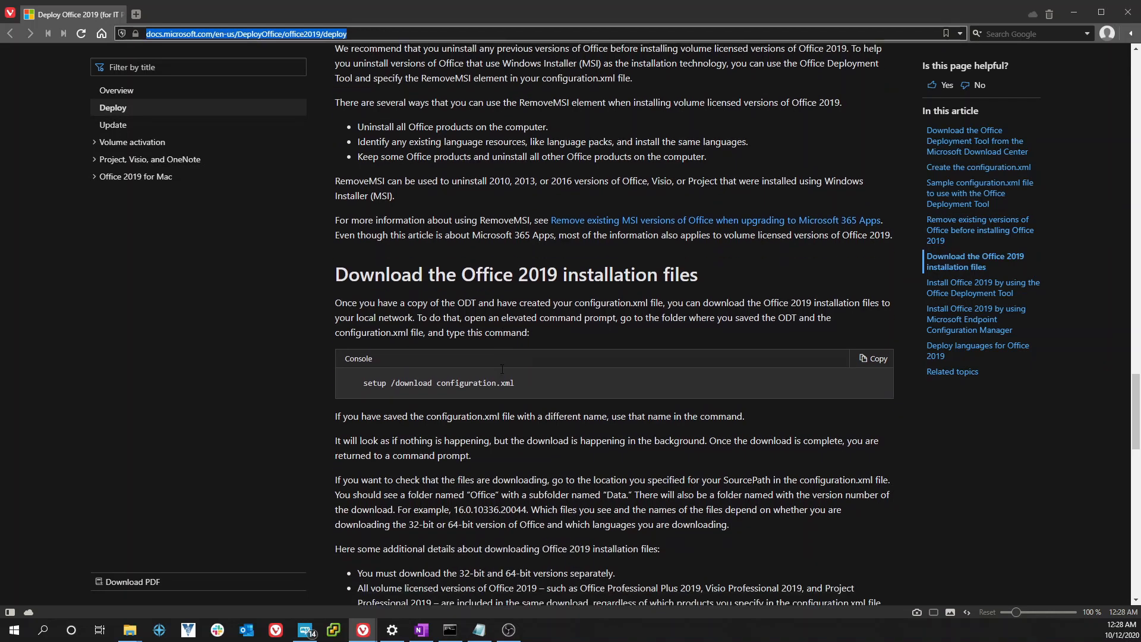
scroll(505, 375, "down", 2)
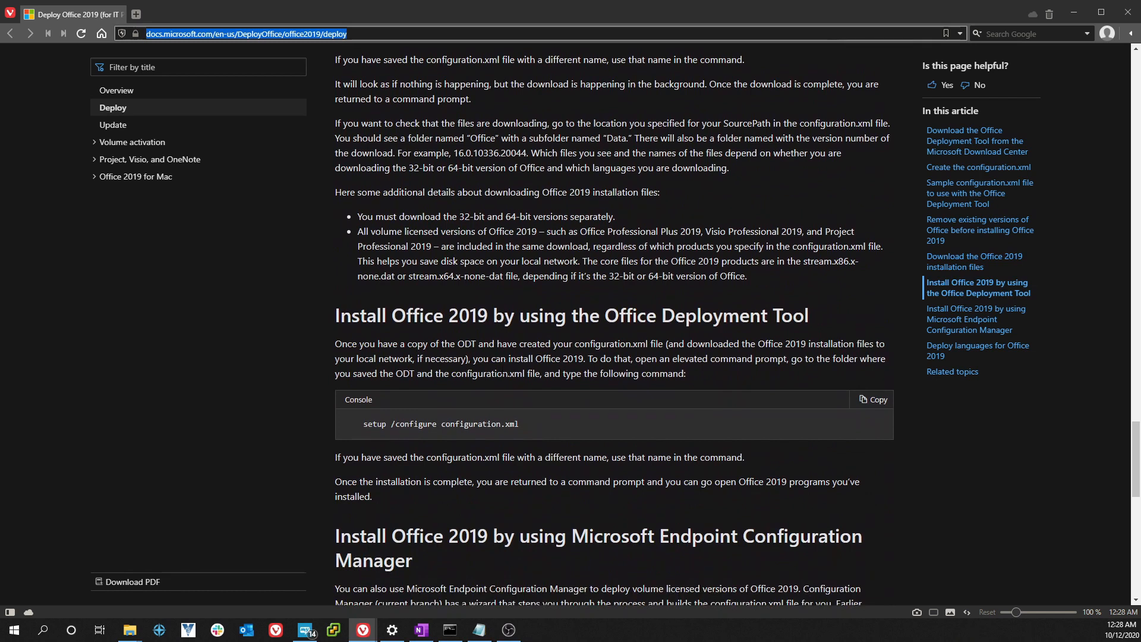
scroll(499, 374, "down", 1)
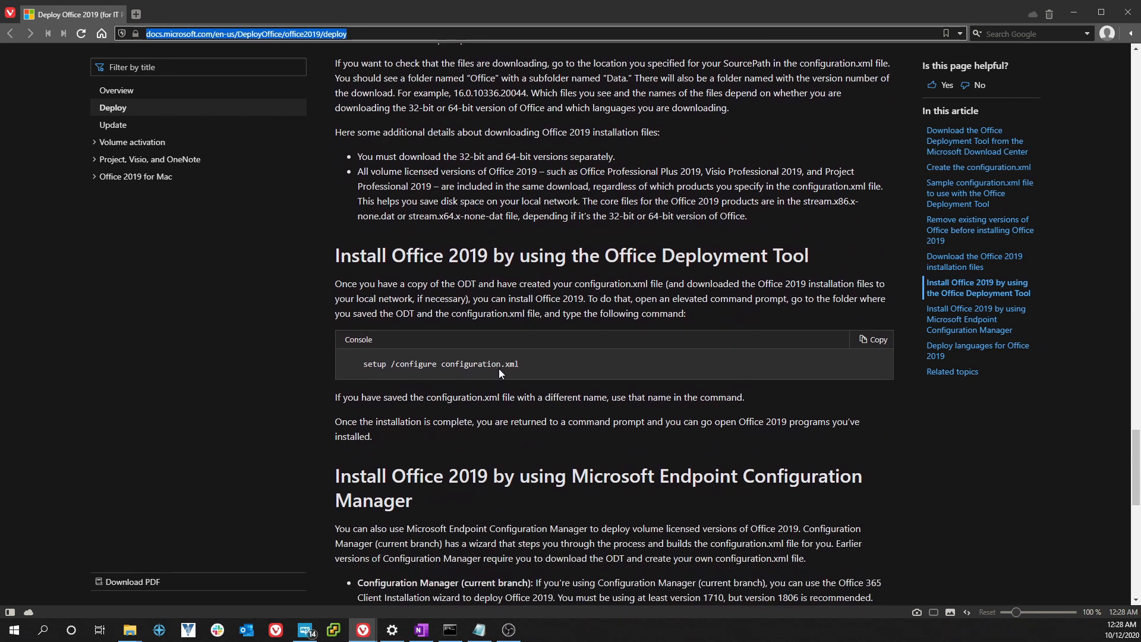
scroll(500, 373, "down", 1)
scroll(500, 373, "down", 1)
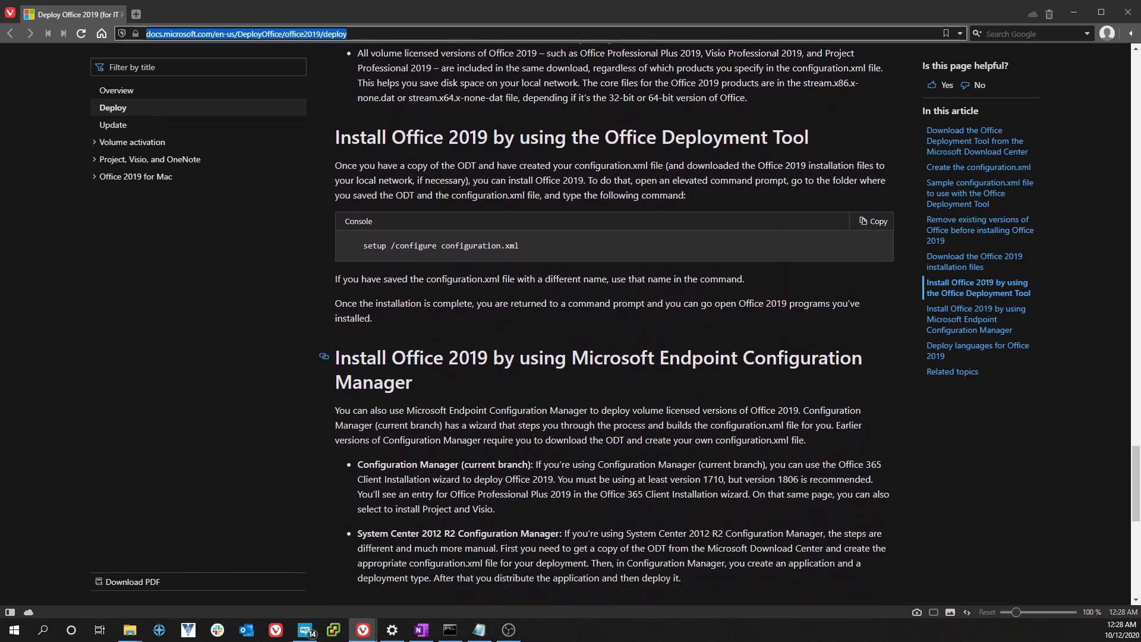
scroll(499, 373, "down", 1)
scroll(499, 373, "down", 2)
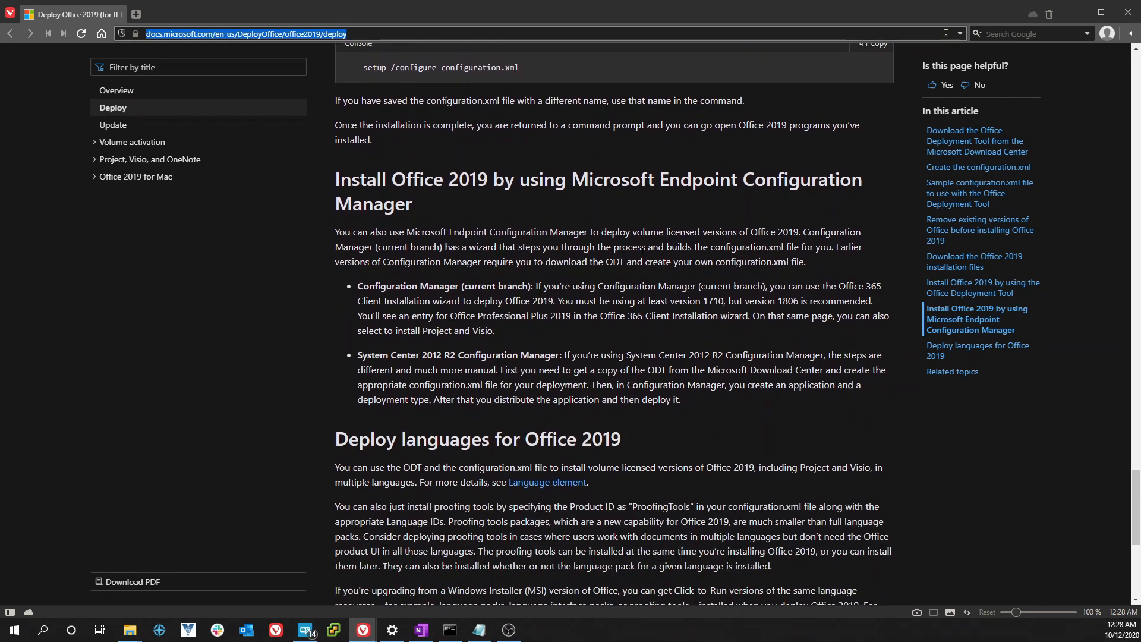
scroll(618, 265, "down", 5)
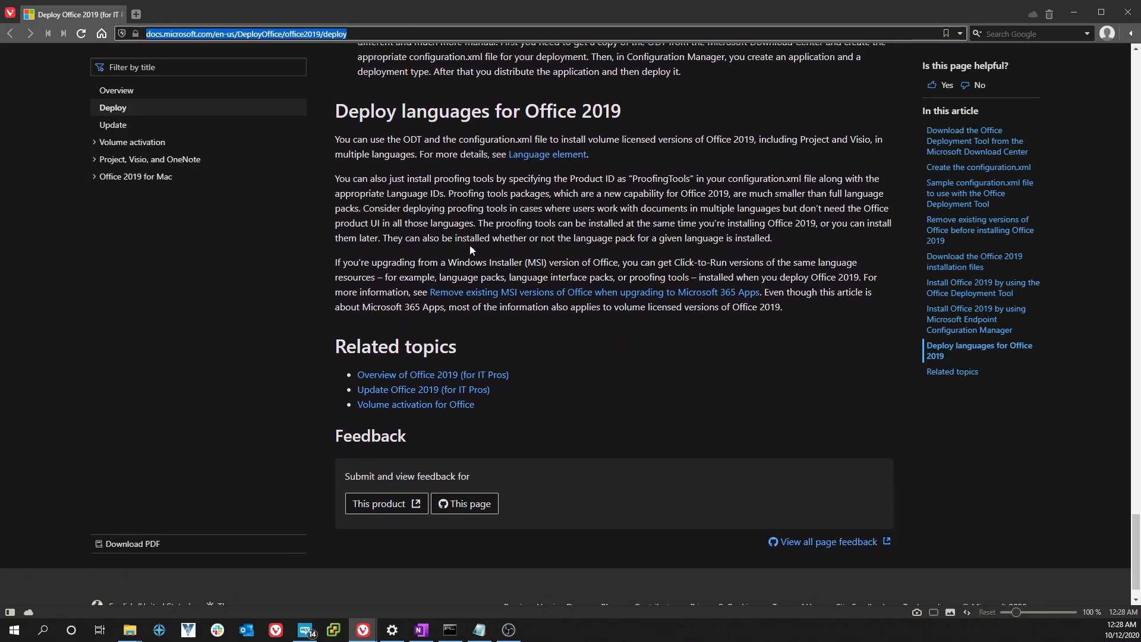
Return to the article's Office Deployment Tool link, open its Download Center page and start the download.
scroll(615, 421, "up", 3)
scroll(615, 421, "up", 10)
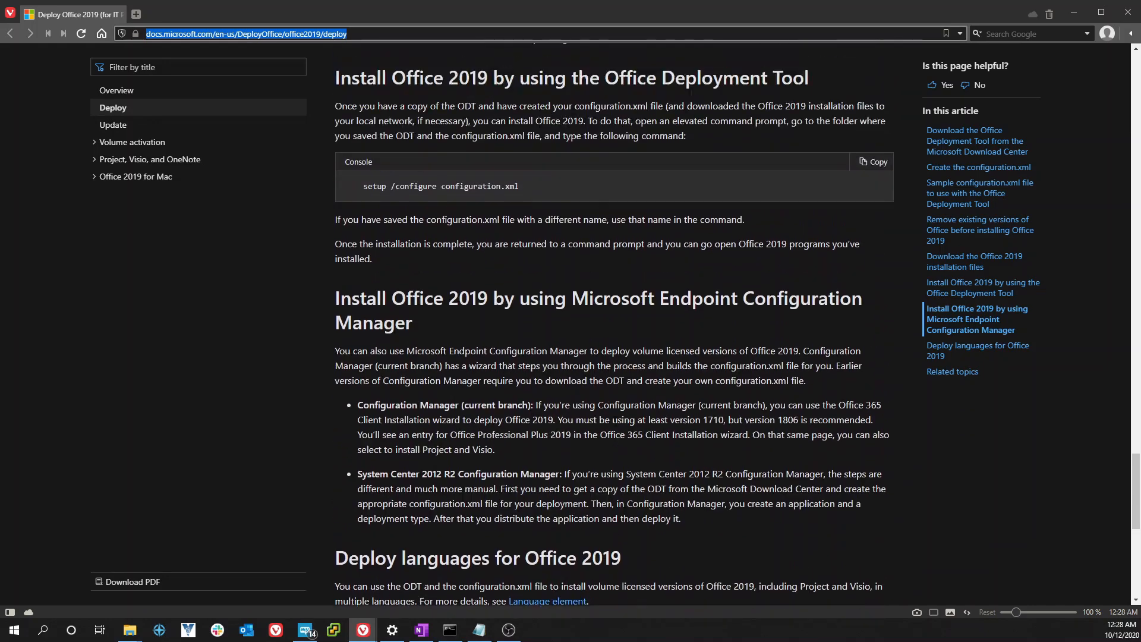
scroll(606, 405, "up", 10)
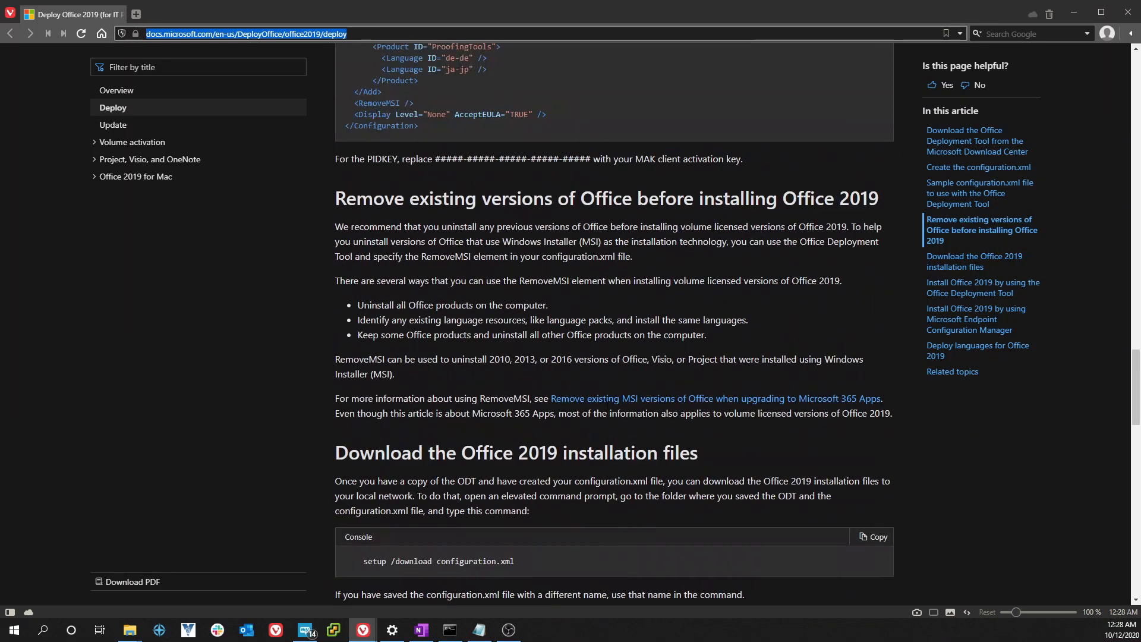
scroll(606, 404, "up", 15)
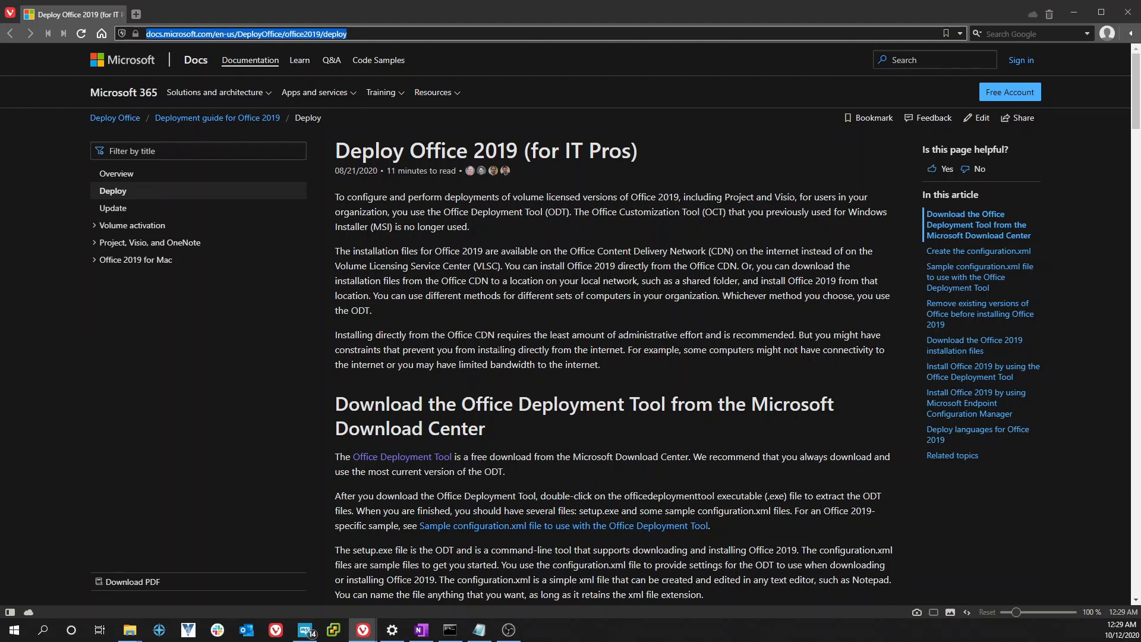
left_click(399, 459)
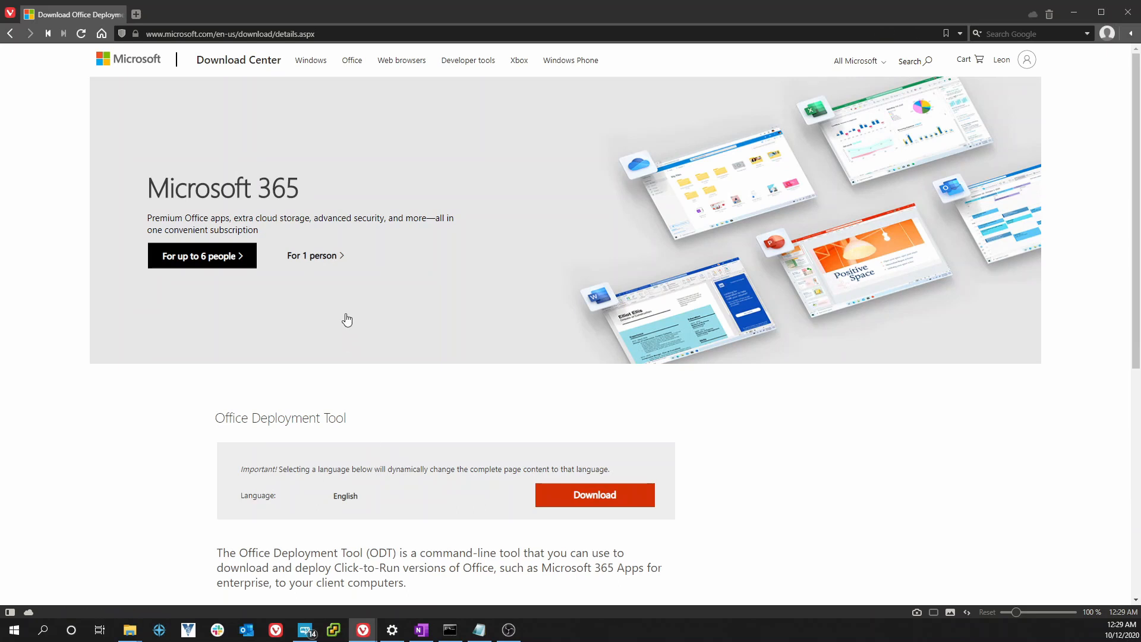
left_click(592, 502)
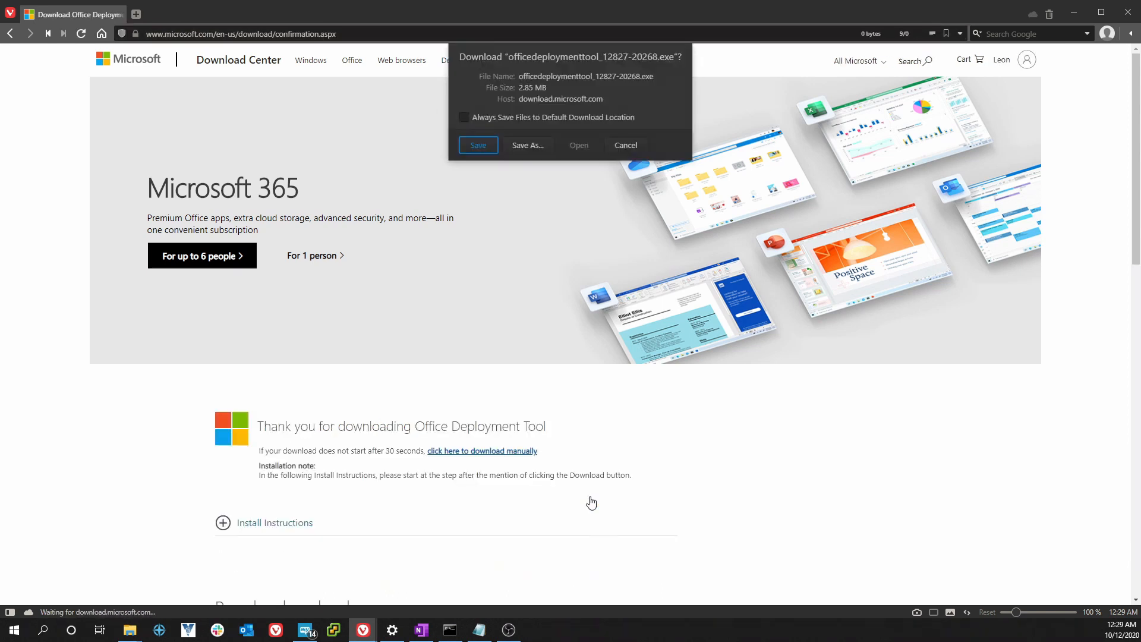
Save officedeploymenttool_12827-20268.exe into a new folder named ODT on the C: drive.
left_click(528, 145)
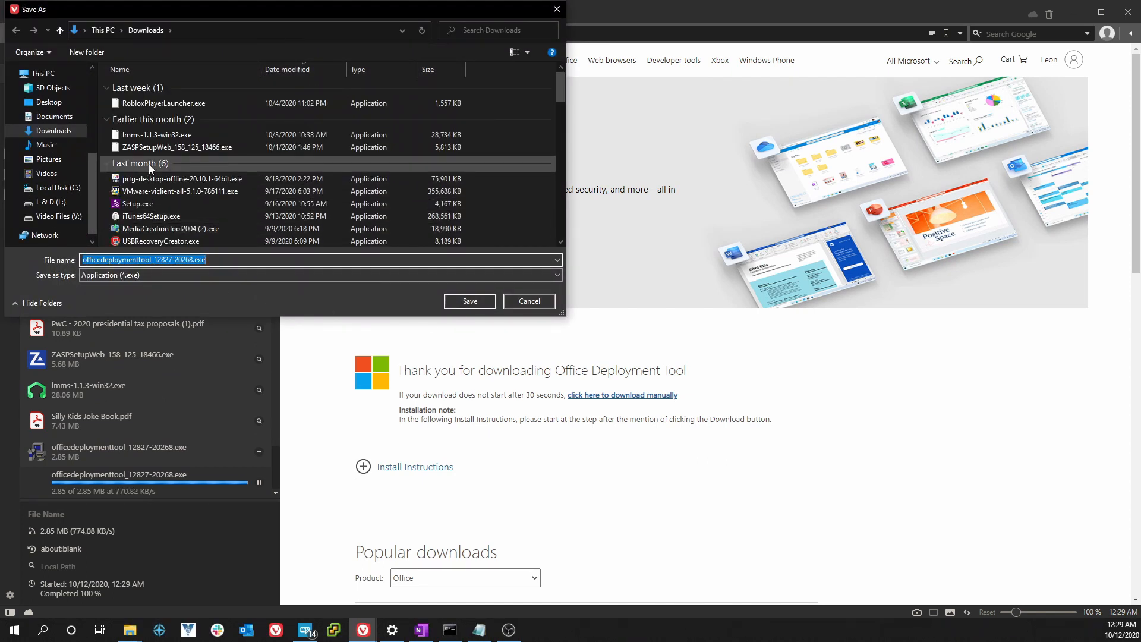
left_click(58, 188)
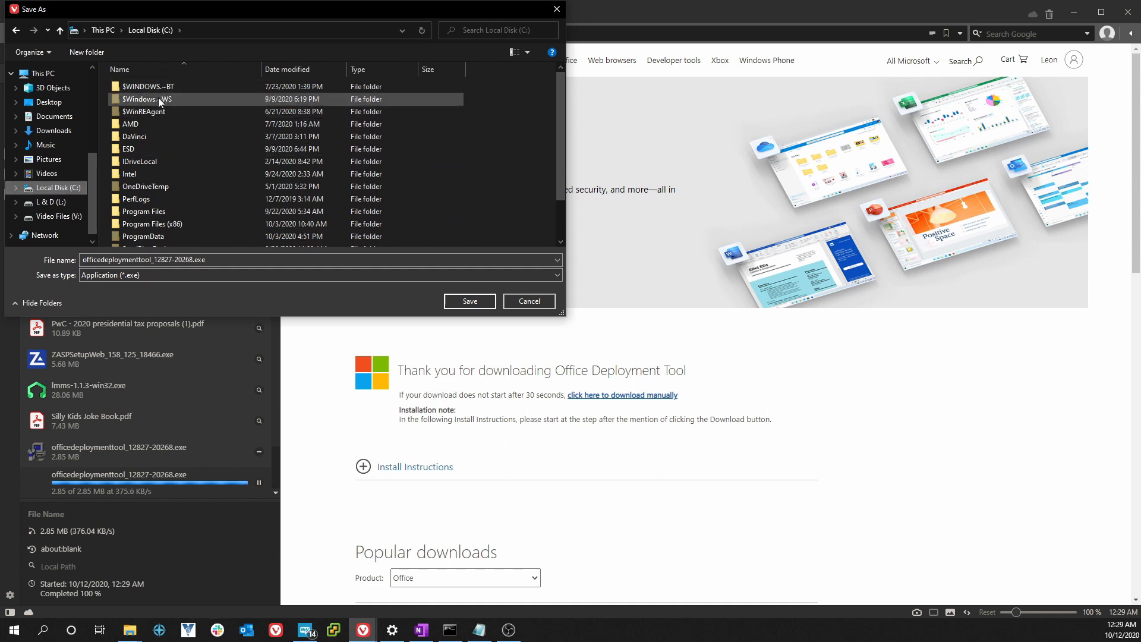
left_click(90, 52)
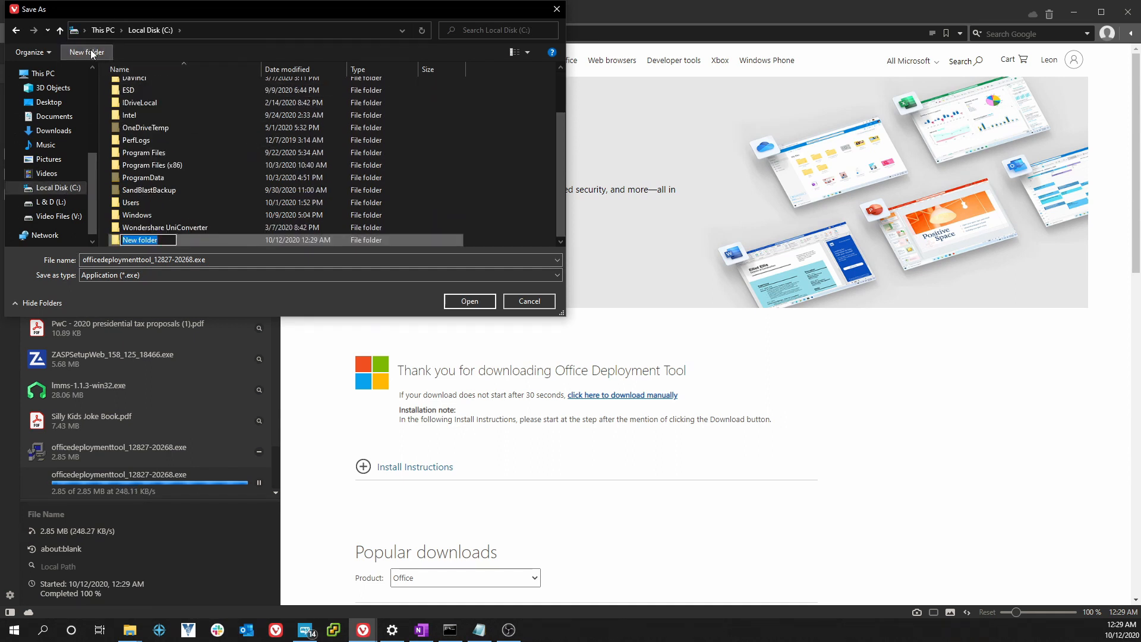
type("ODT")
key("Return")
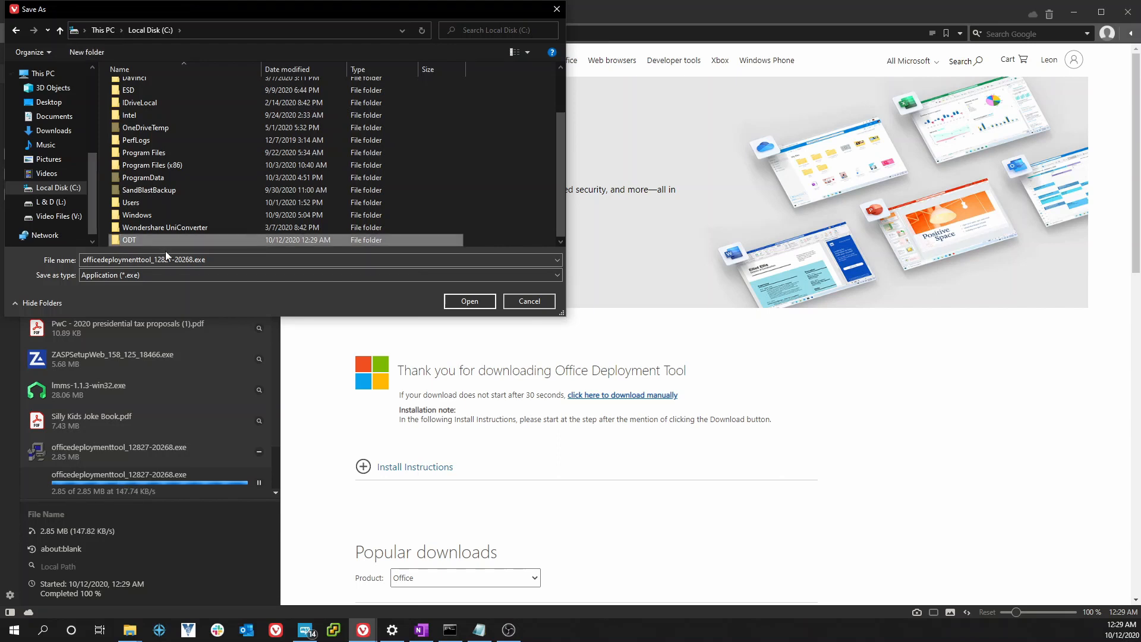
double_click(125, 241)
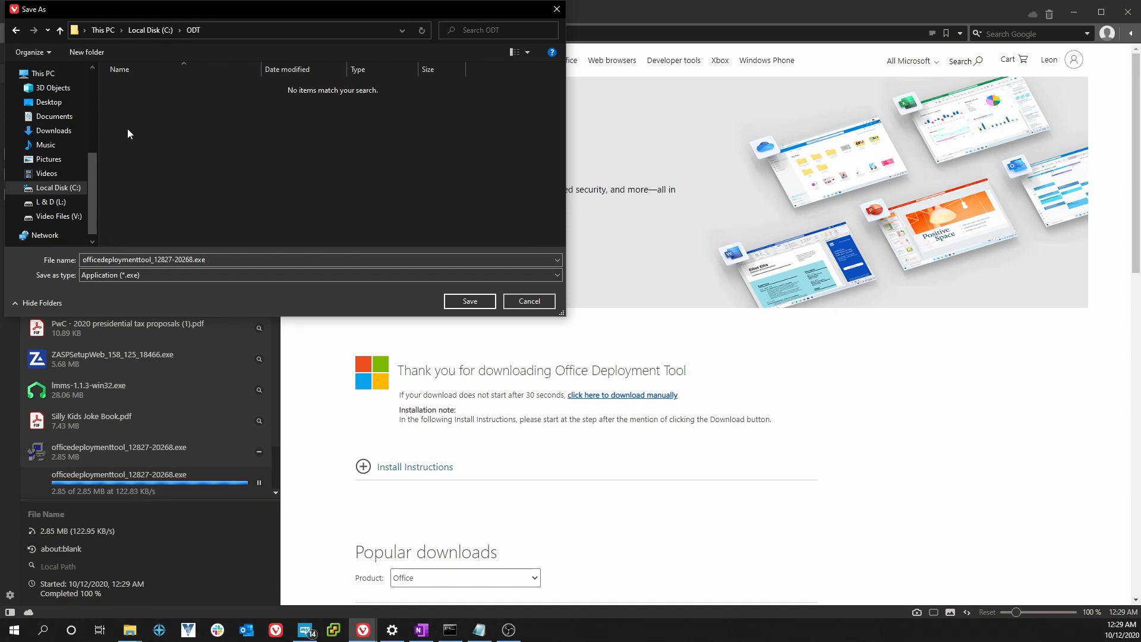
left_click(466, 302)
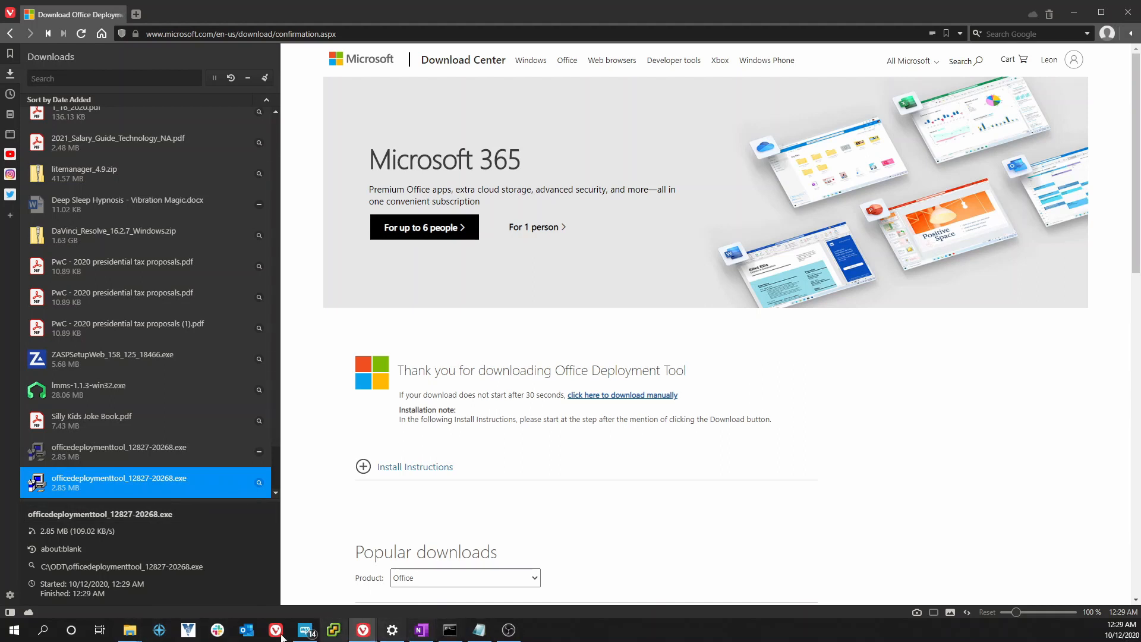
Switch to the File Explorer window showing Local Disk (C:) and open the ODT folder.
left_click(130, 630)
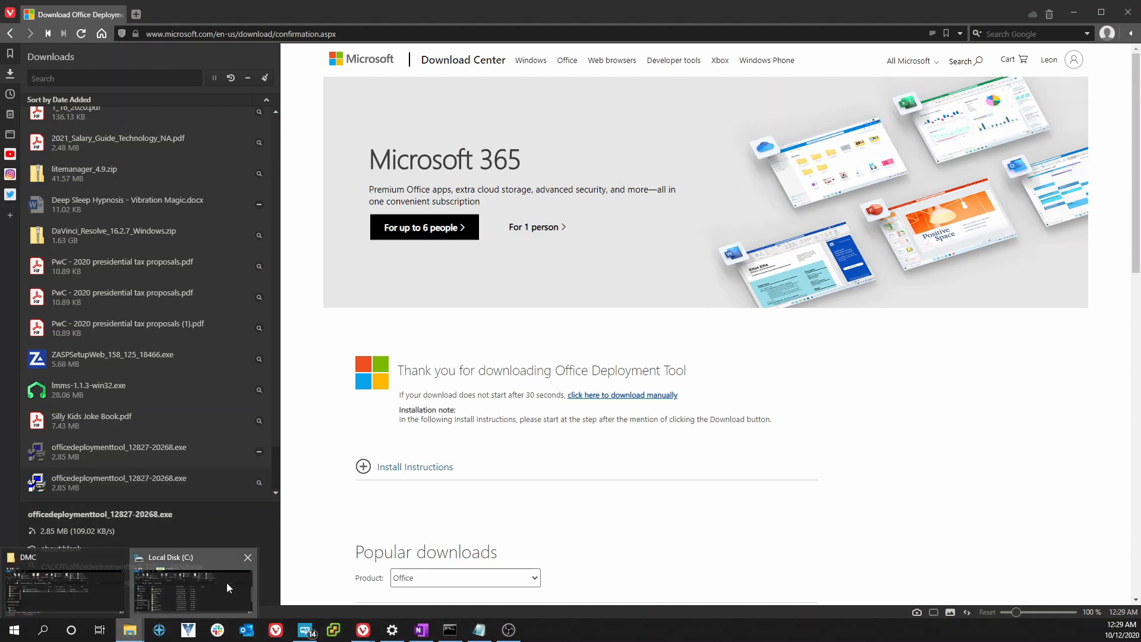
left_click(226, 583)
scroll(441, 422, "down", 1)
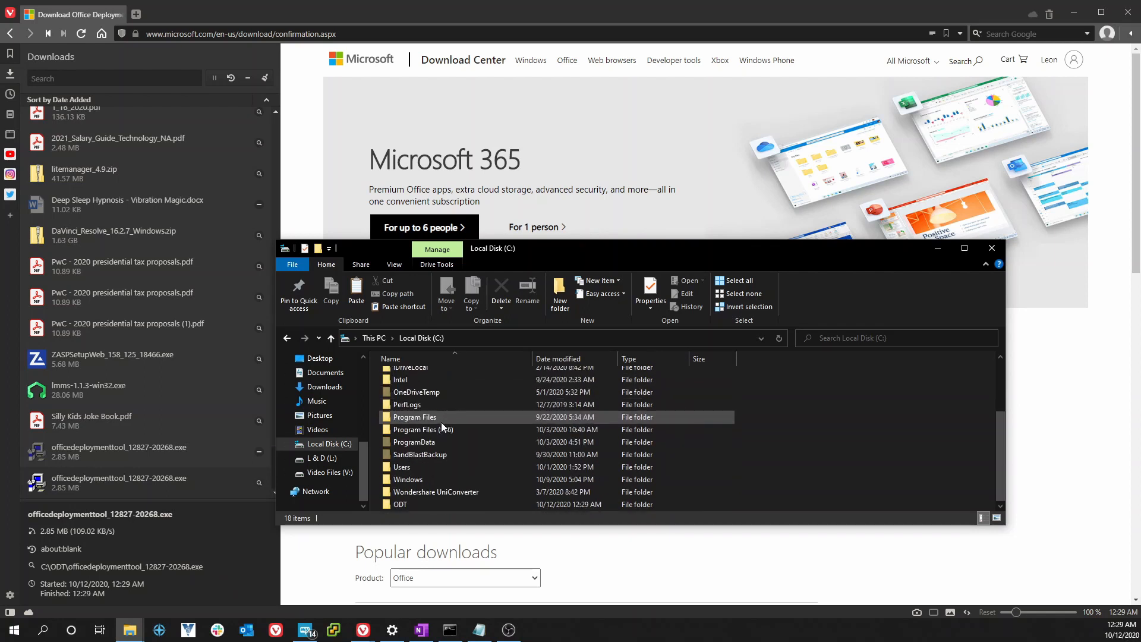
scroll(441, 422, "up", 1)
scroll(441, 422, "down", 1)
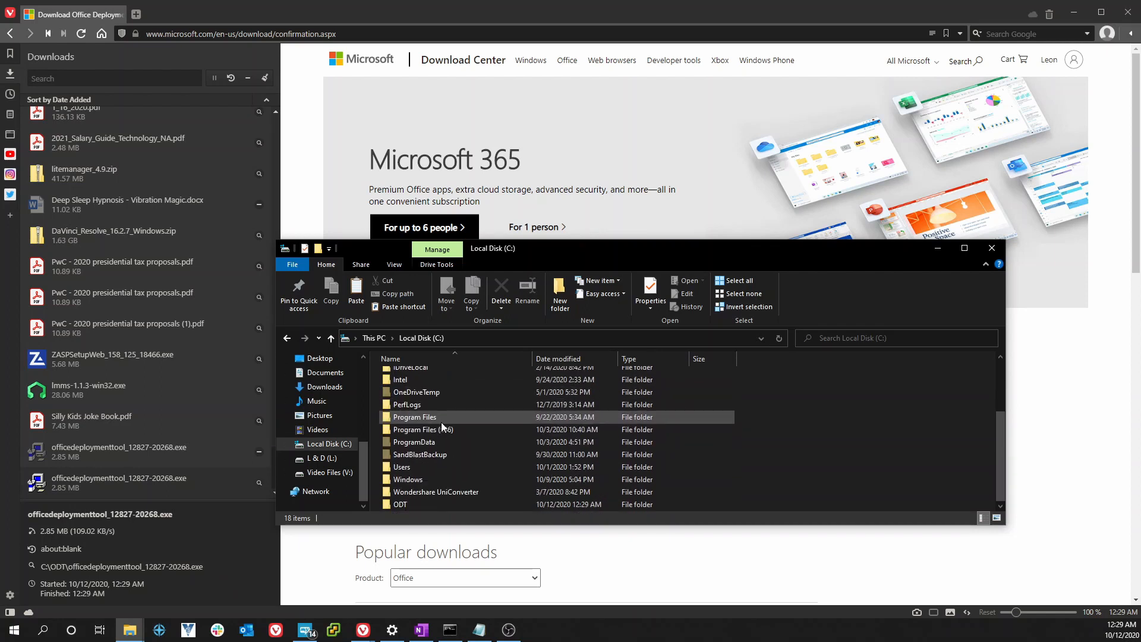
double_click(400, 504)
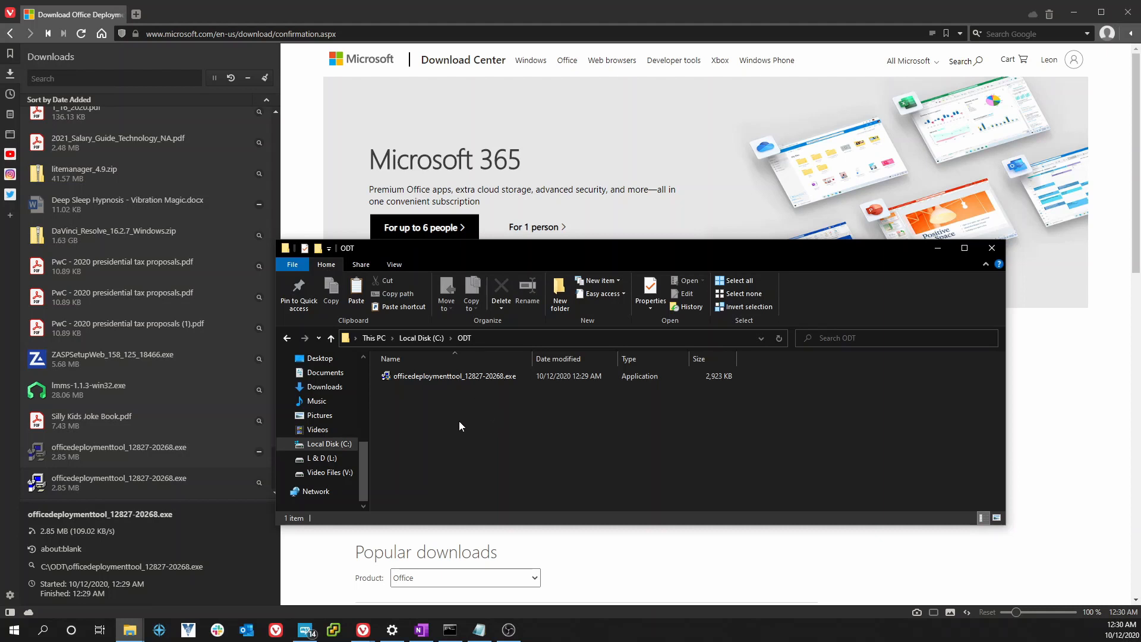
Switch to Configuration_example.xml in Notepad and examine its Office client edition, update channel and product ID values.
left_click(480, 629)
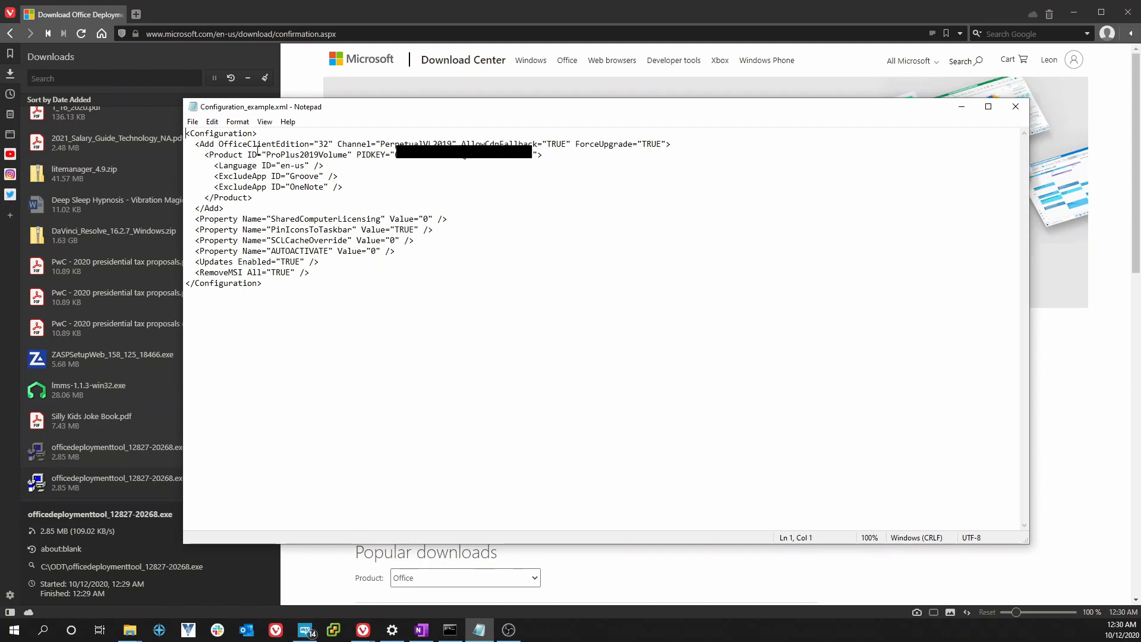
left_click_drag(317, 144, 328, 146)
left_click_drag(385, 144, 447, 145)
left_click(266, 155)
left_click_drag(267, 155, 346, 161)
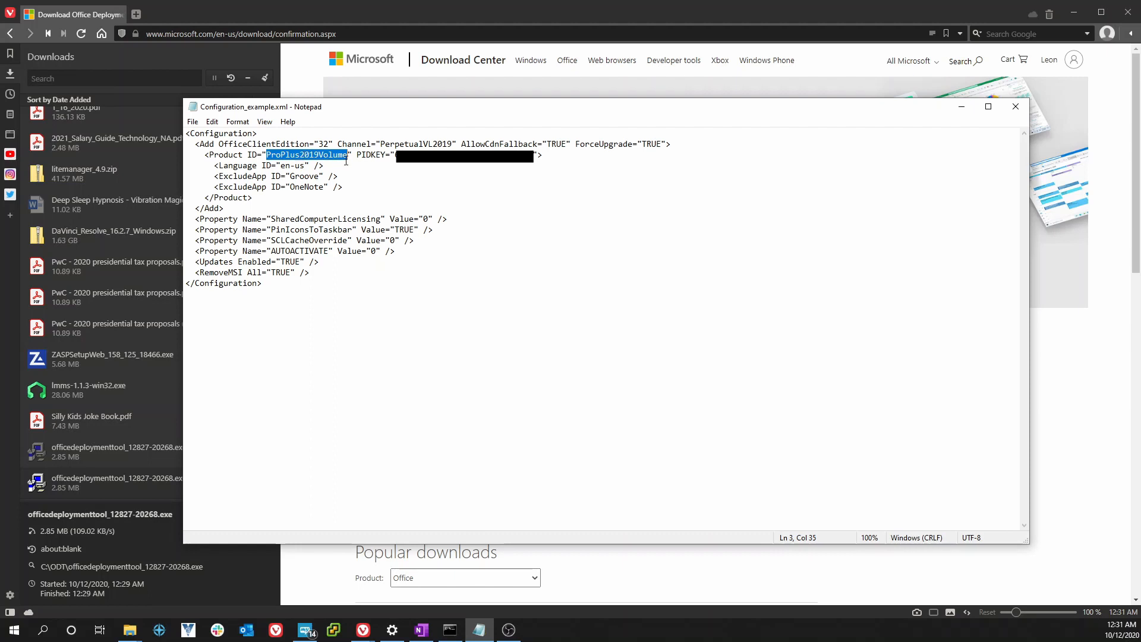
Examine the PIDKEY value in Notepad, and paste a copy of Configuration_example.xml into the C:\ODT folder in File Explorer.
left_click_drag(395, 156, 533, 156)
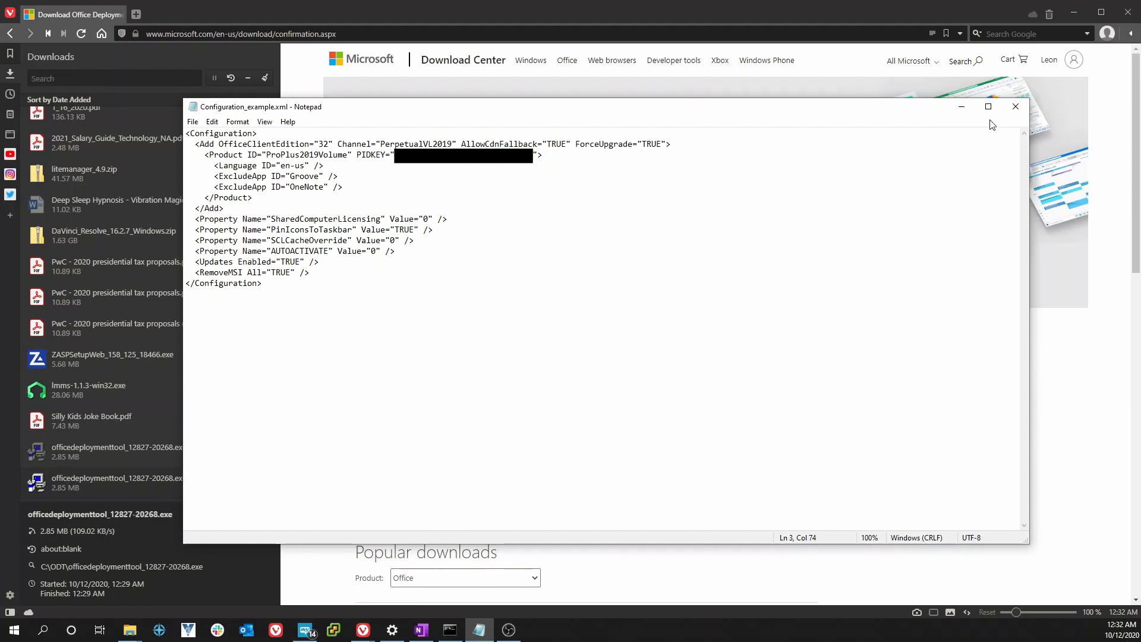
left_click(962, 107)
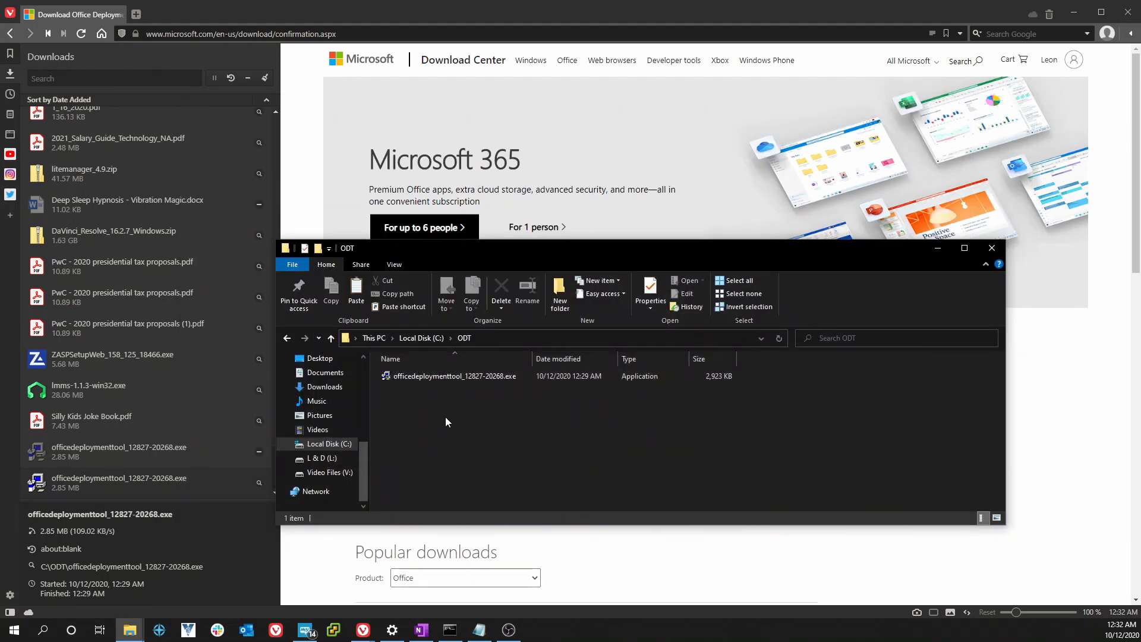
mouse_move(464, 632)
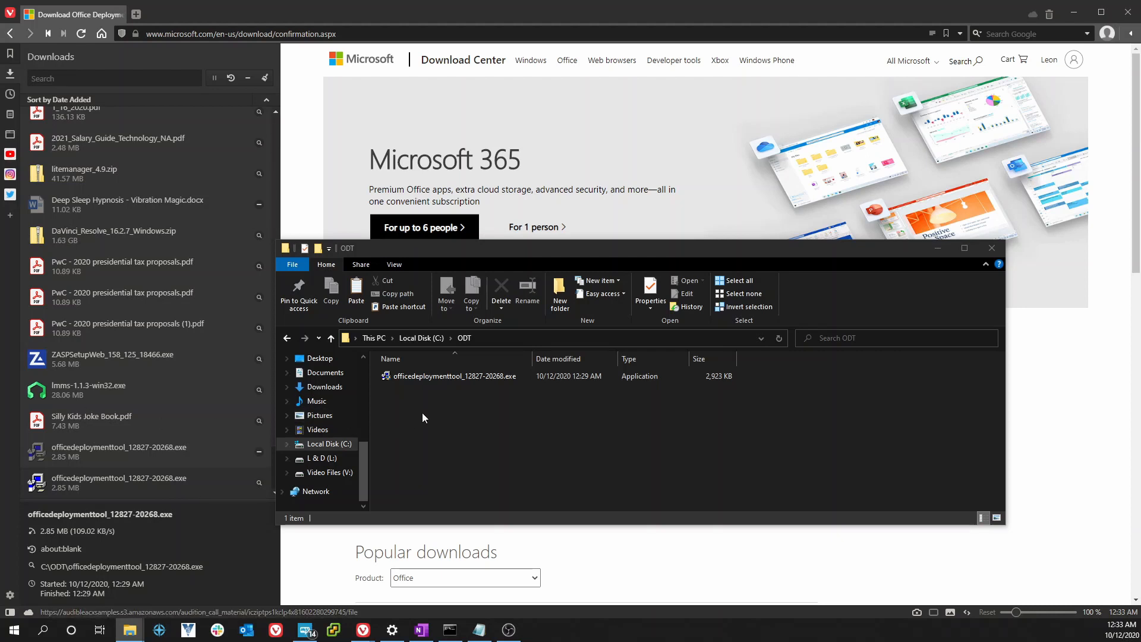
right_click(447, 400)
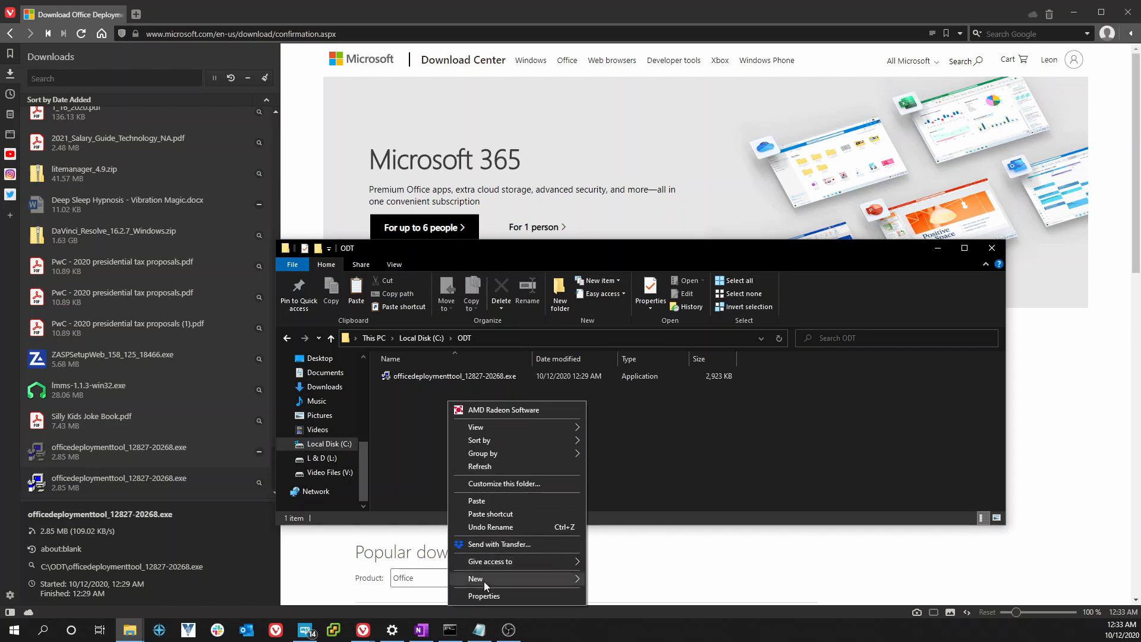
left_click(481, 501)
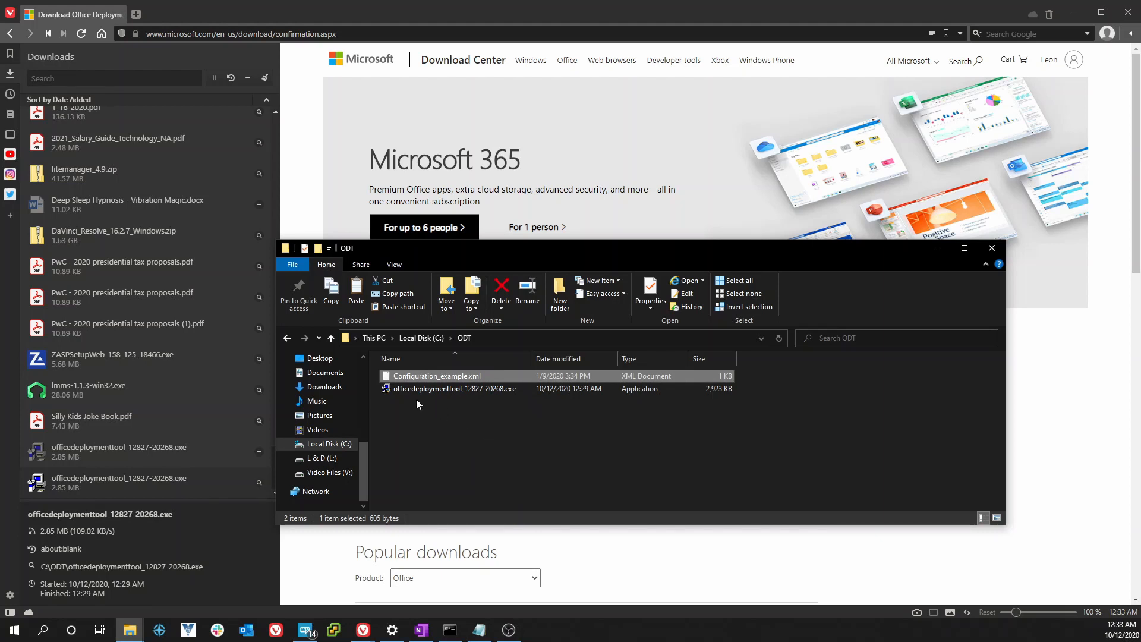
Run officedeploymenttool_12827-20268.exe from the ODT folder and accept the Microsoft Software License Terms.
mouse_move(408, 393)
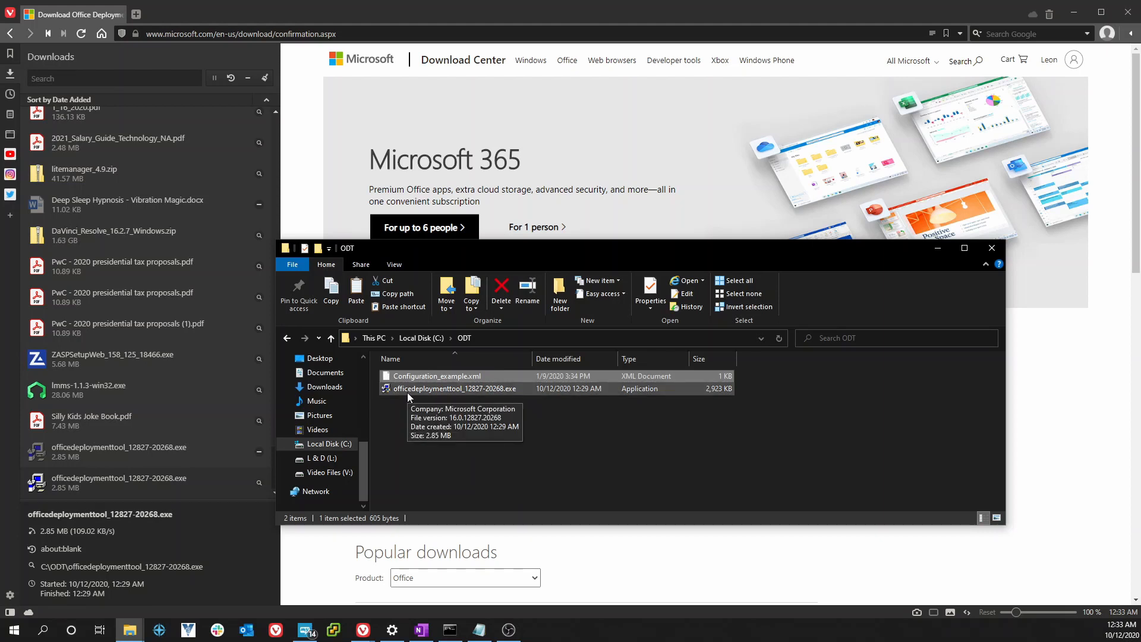
double_click(408, 389)
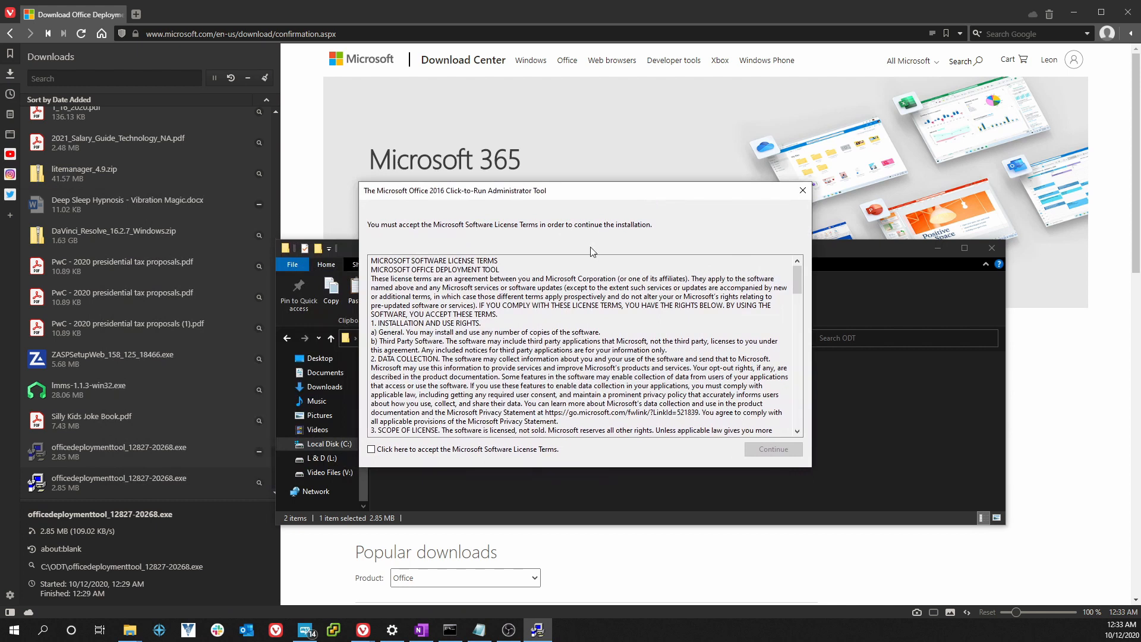
left_click(389, 450)
left_click(784, 449)
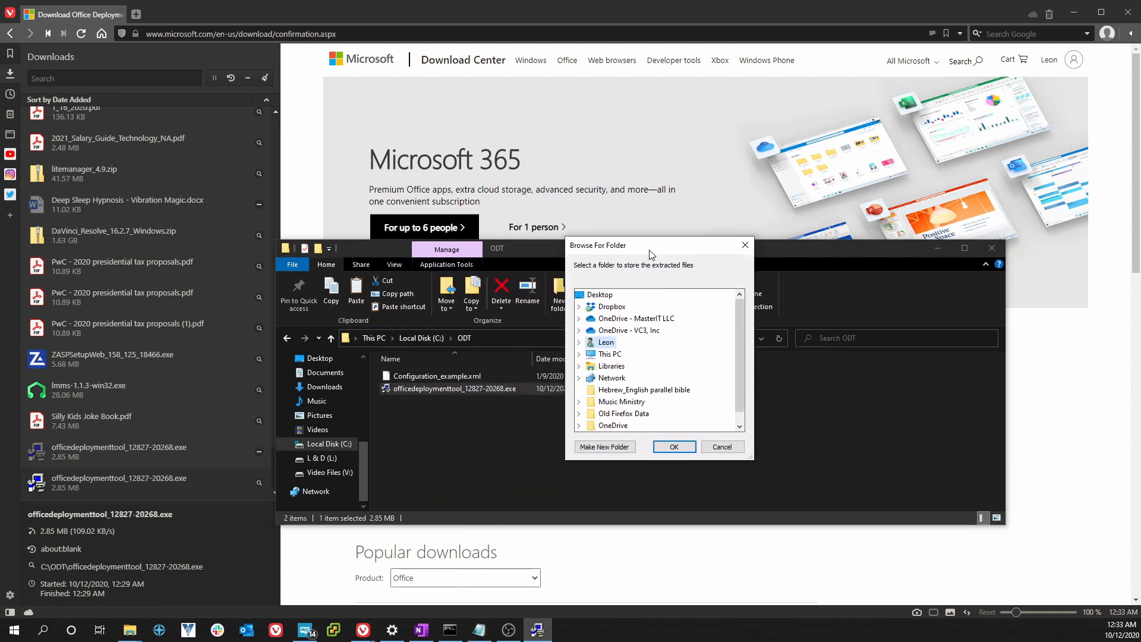
Extract the deployment tool files into the ODT folder on Local Disk (C:) and dismiss the extraction message.
scroll(625, 388, "down", 1)
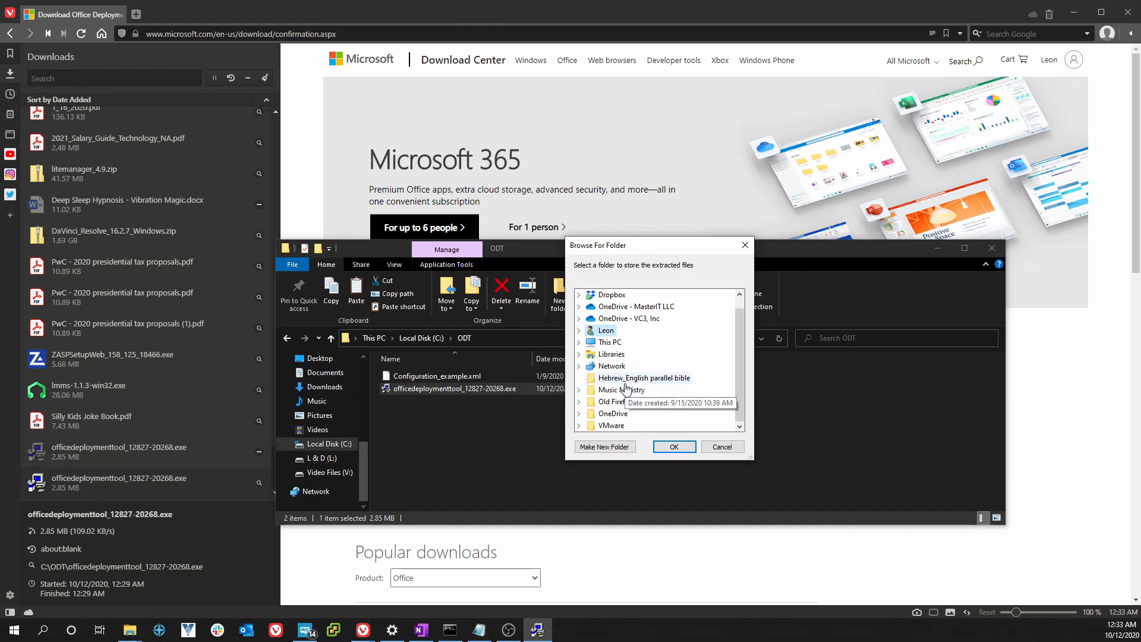
left_click(580, 344)
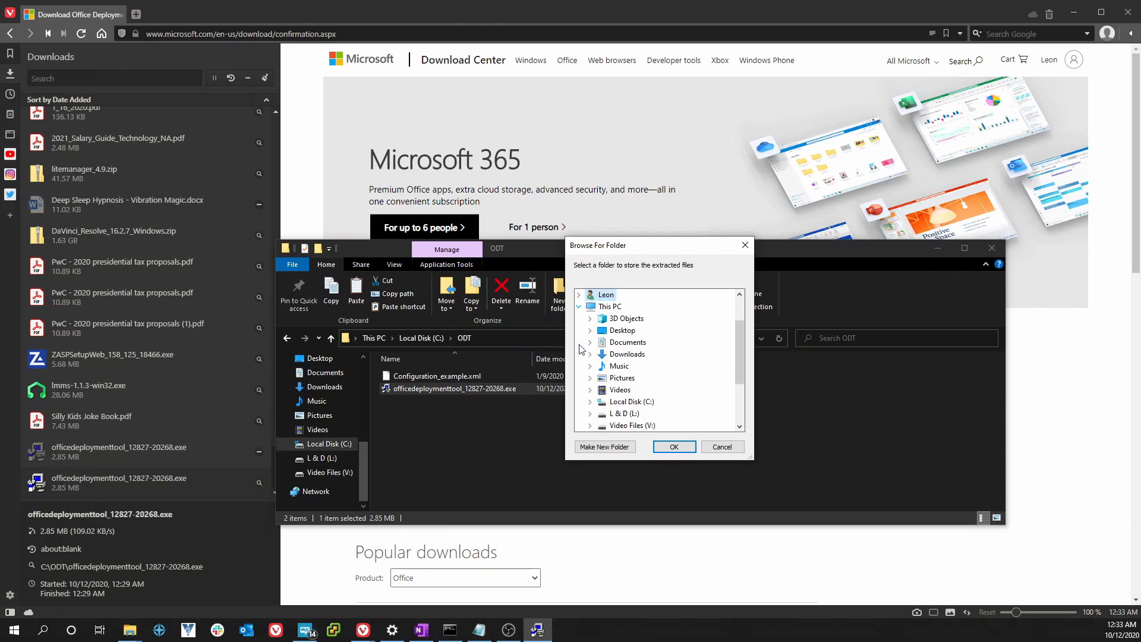
double_click(616, 403)
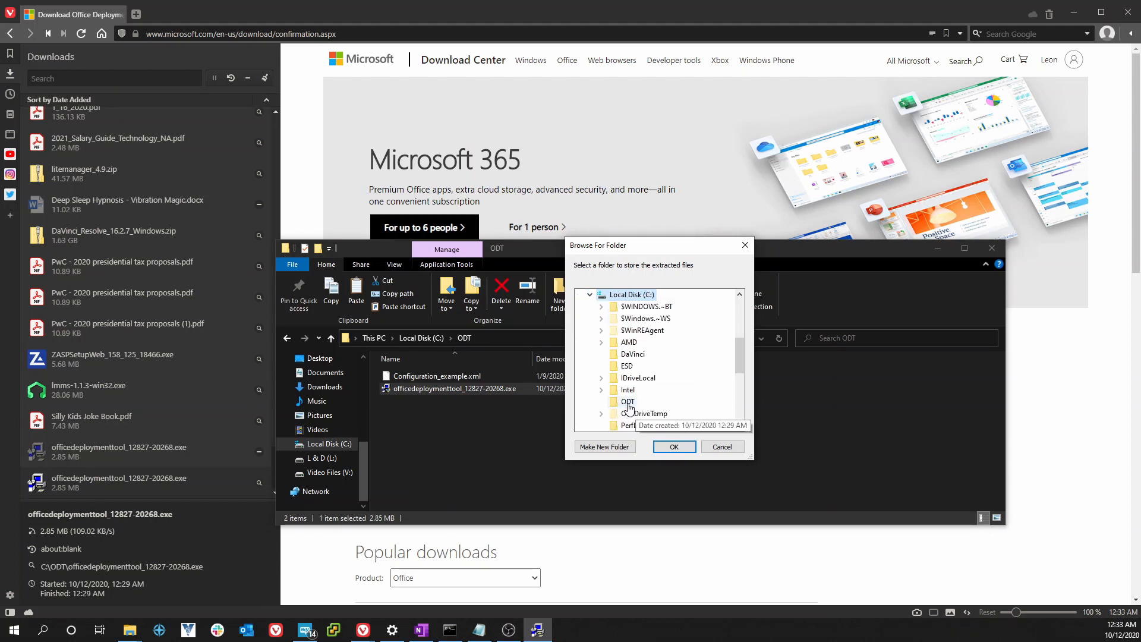
left_click(628, 403)
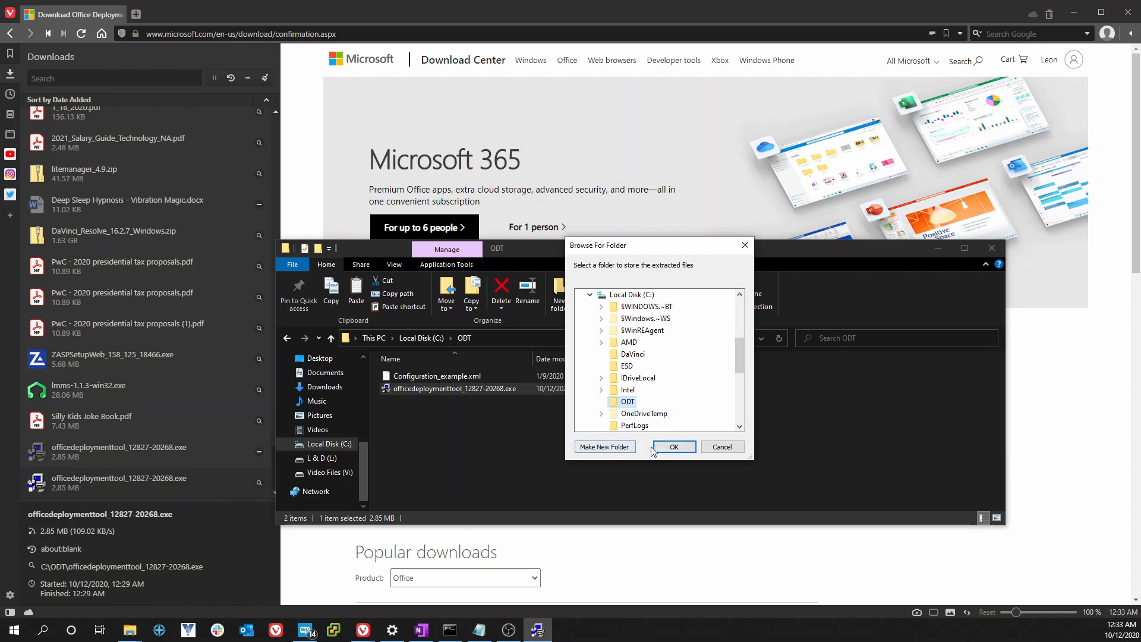
left_click(675, 448)
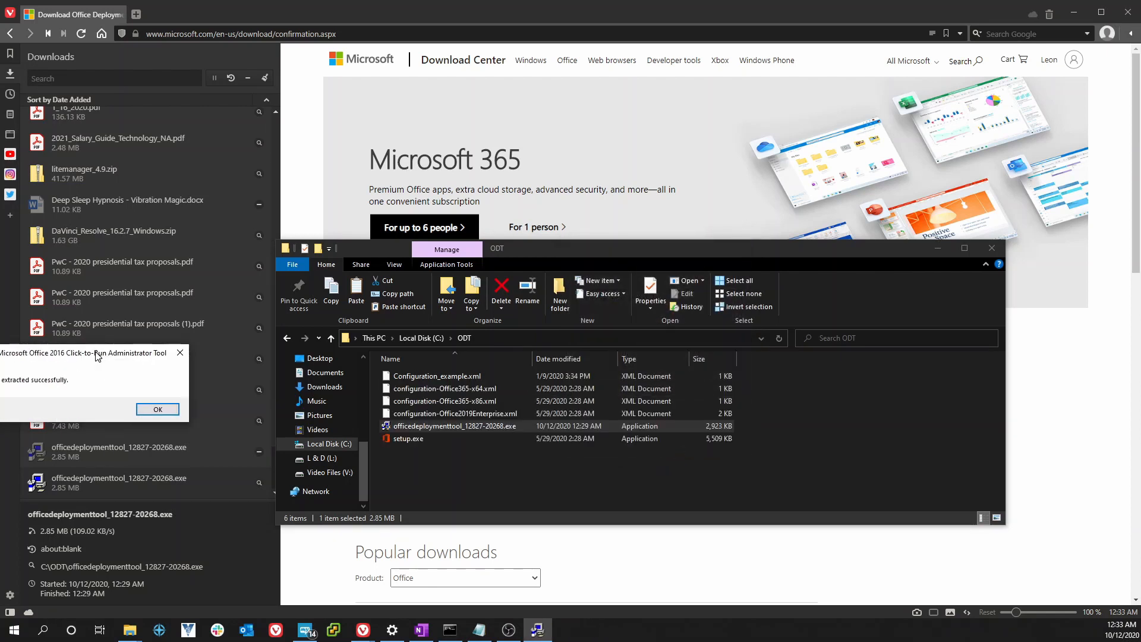
left_click_drag(98, 356, 611, 344)
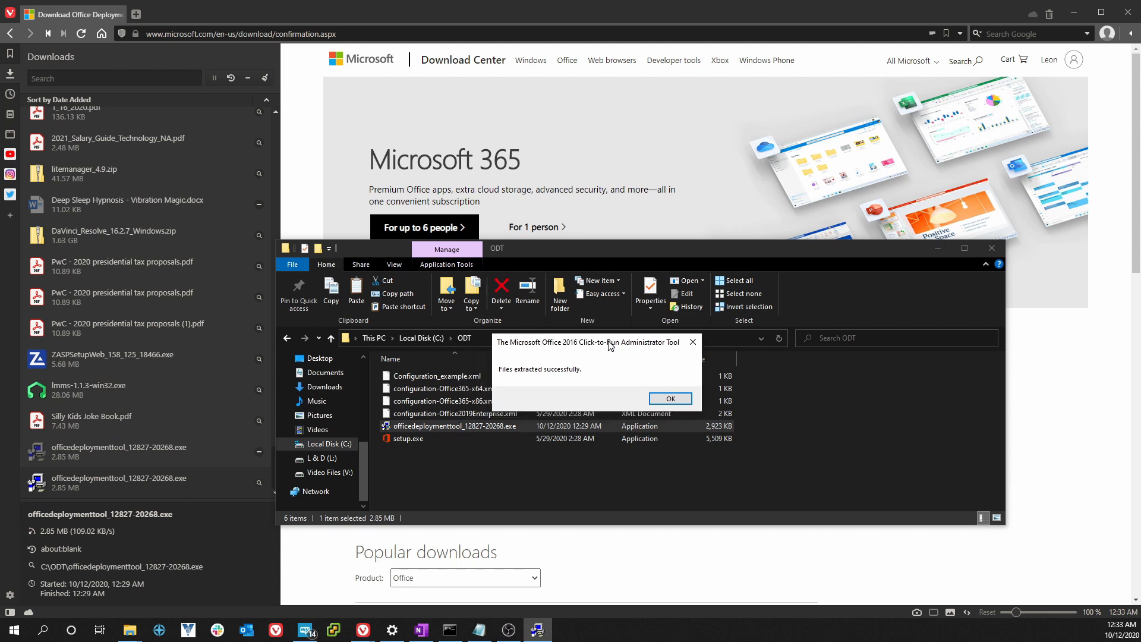
left_click(670, 398)
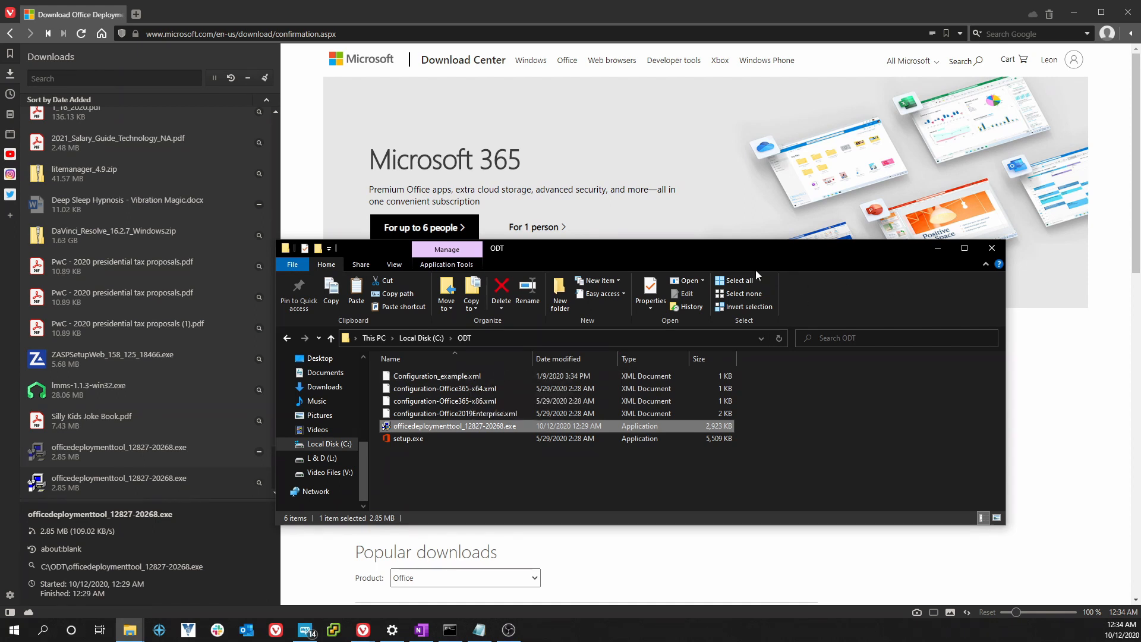
Switch to the administrator Command Prompt and change the directory with cd c:/odt.
left_click(452, 634)
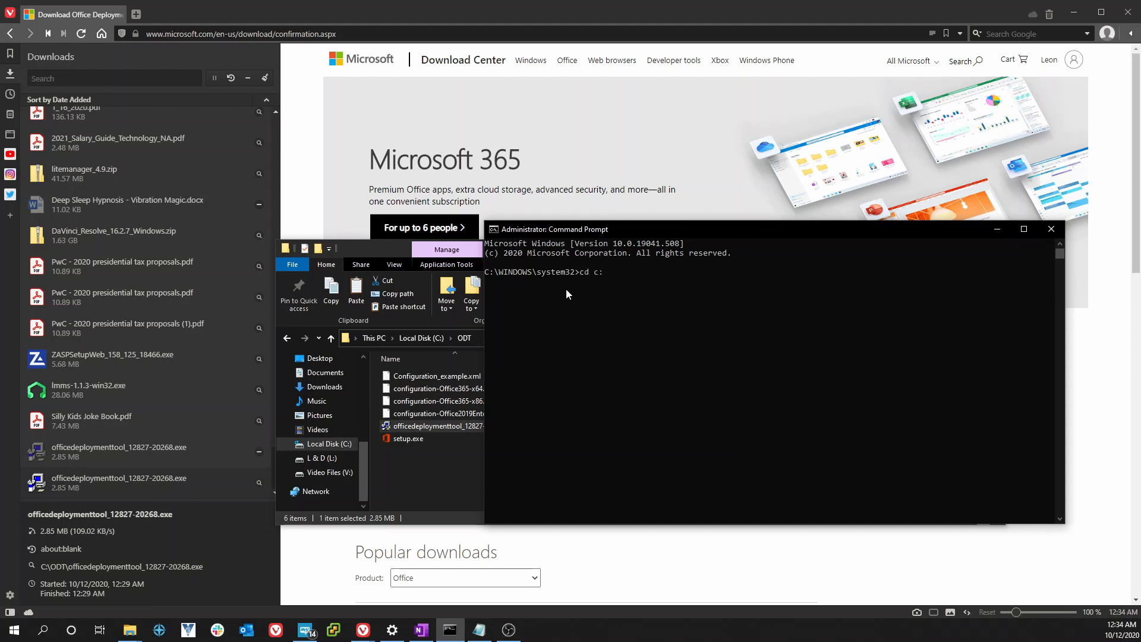
type("odt")
key("BackSpace")
key("BackSpace")
key("BackSpace")
type("/odt")
key("Return")
Run setup /download configuration_example.xml to download the Office installation files.
type("set")
type("configura")
type("to")
type("ion_")
type("ex")
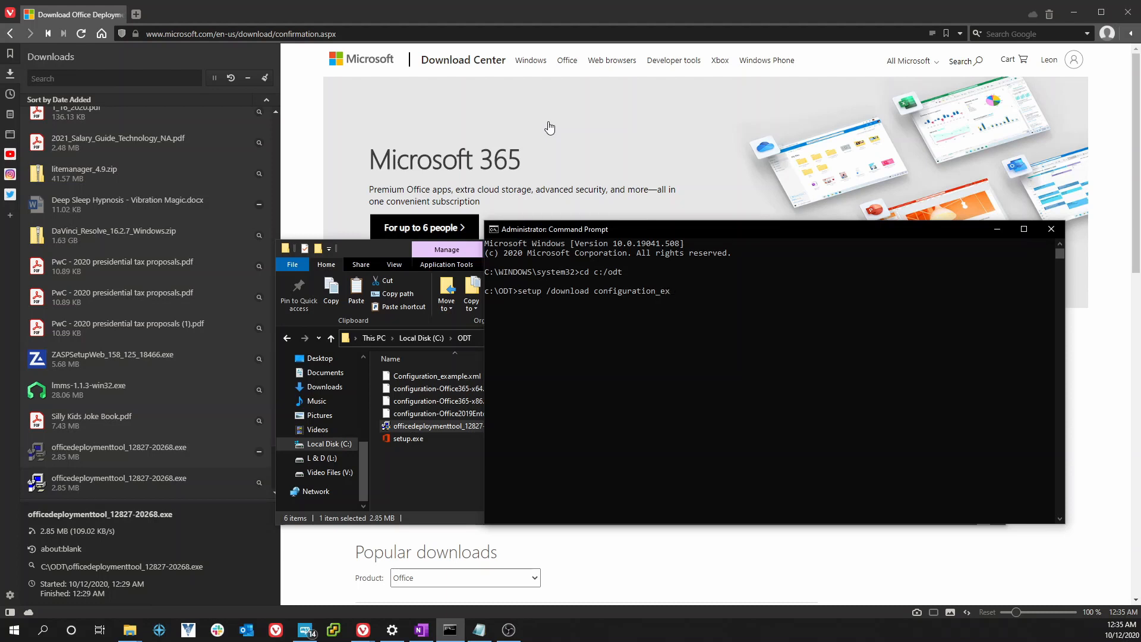
type("ample.xml")
key("Return")
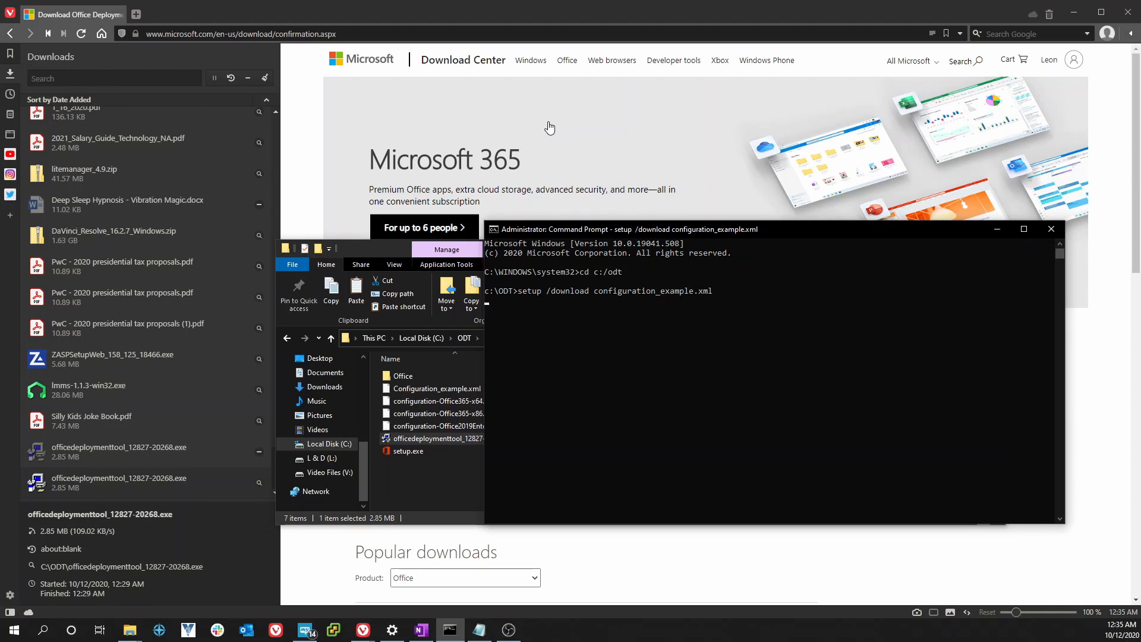
Inspect the Office download's Data folder in File Explorer, and return to the ODT folder through Local Disk (C:).
left_click(399, 377)
double_click(398, 378)
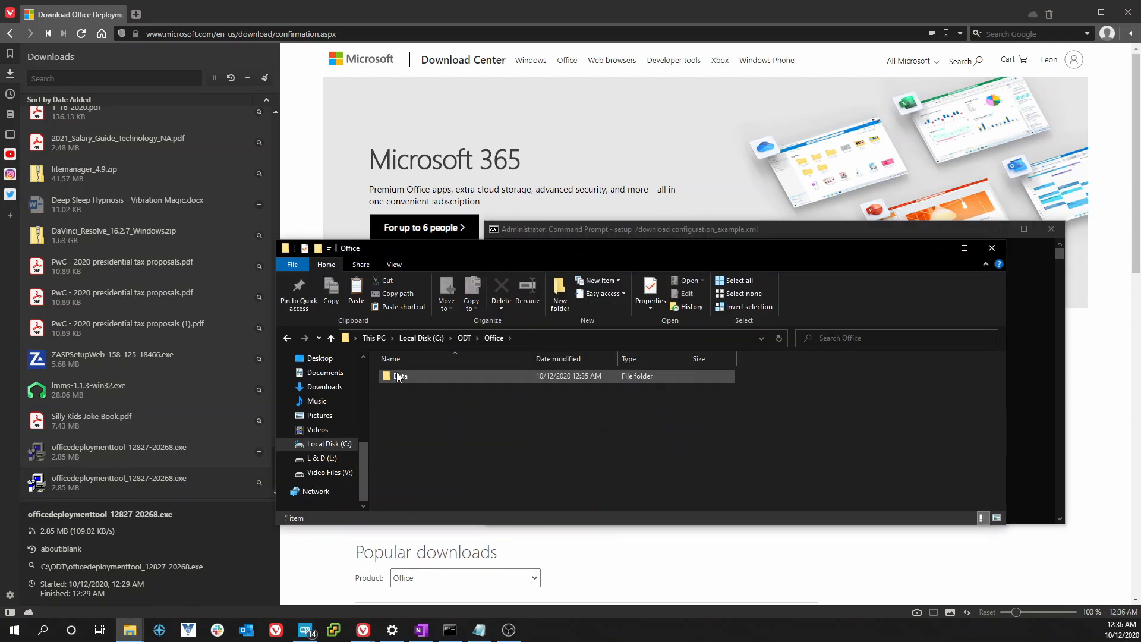
double_click(395, 379)
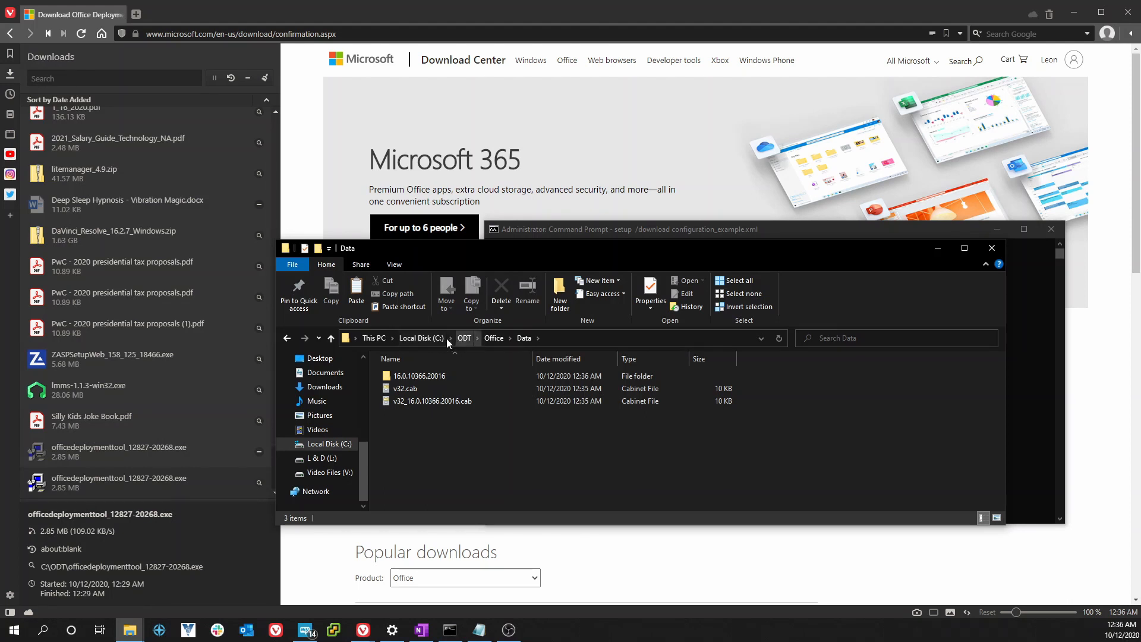
left_click(427, 340)
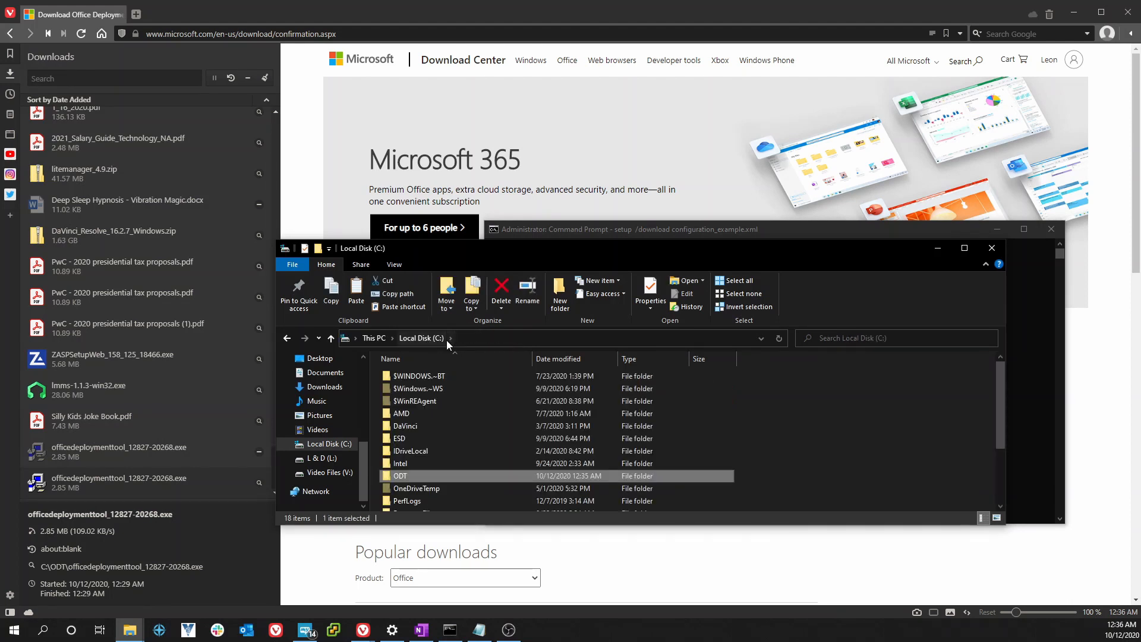
double_click(407, 476)
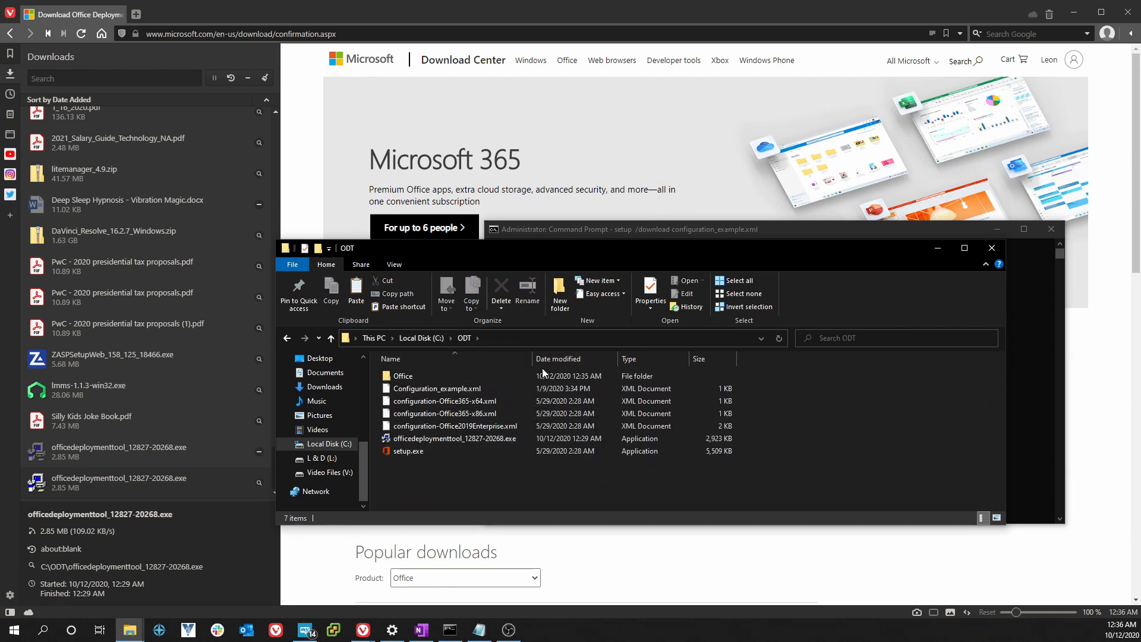
Return to the Command Prompt and run setup /configure configuration_example.xml to install Office.
left_click(684, 231)
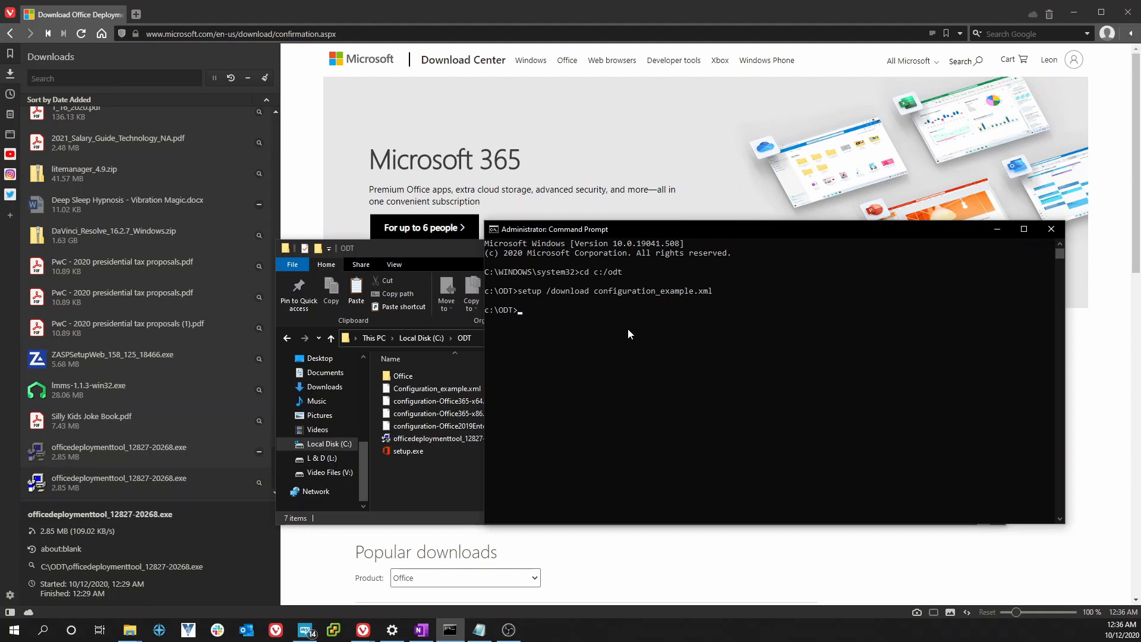
type("setup /configure configuration_")
type("exampl")
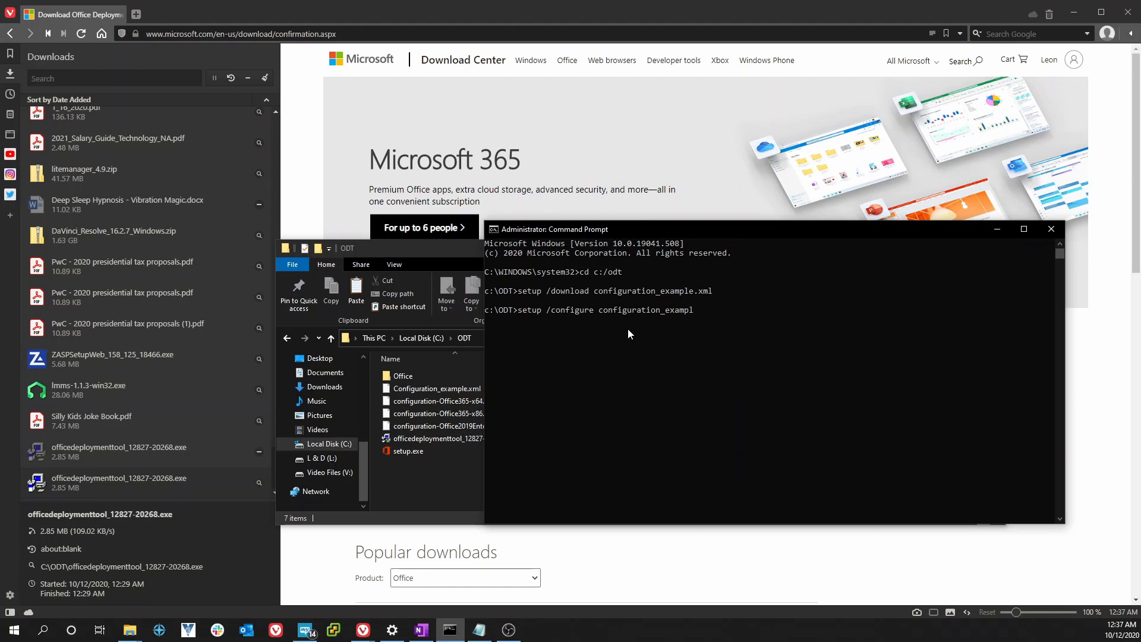
type("e.xml")
key("Return")
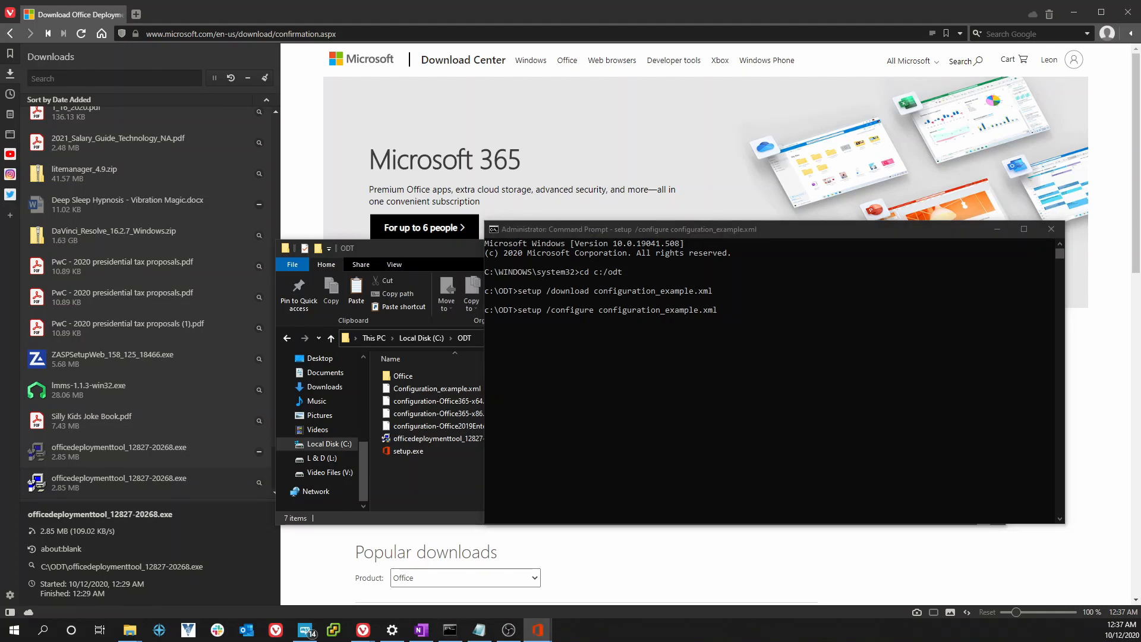
Move the Office installer's message into view, close it, and exit the Command Prompt.
left_click_drag(32, 262, 925, 297)
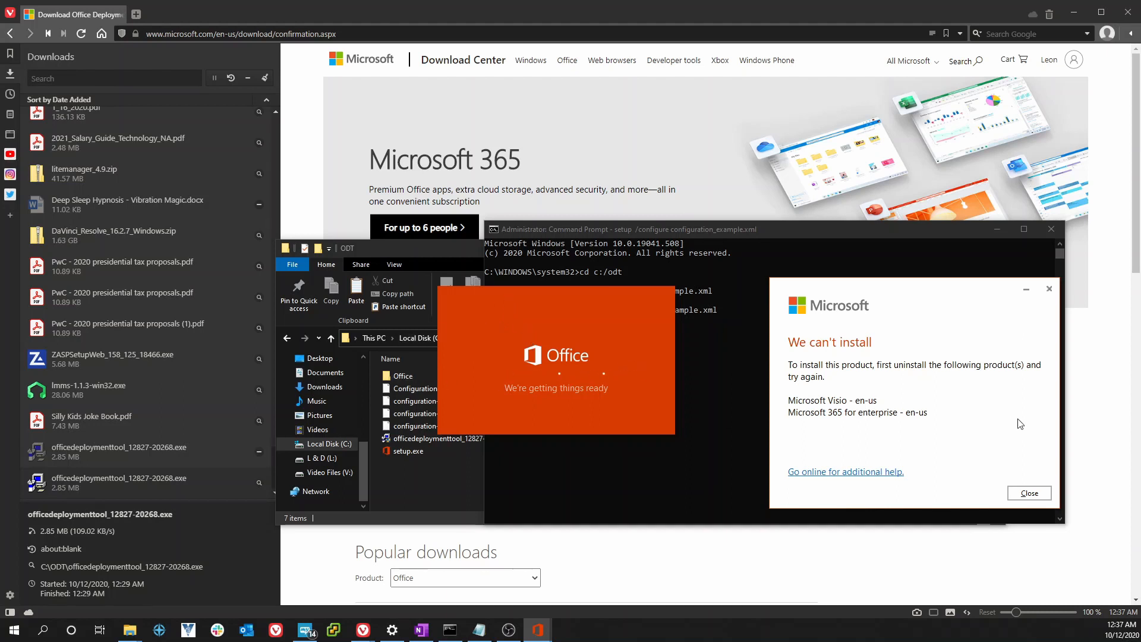
left_click_drag(915, 294, 779, 270)
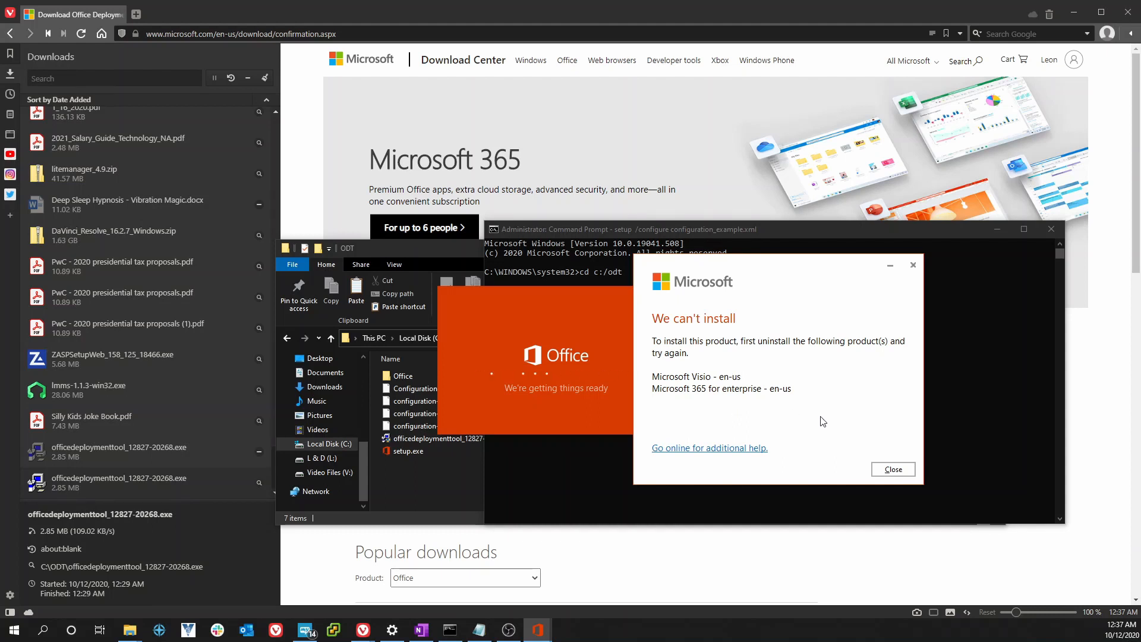
left_click(893, 470)
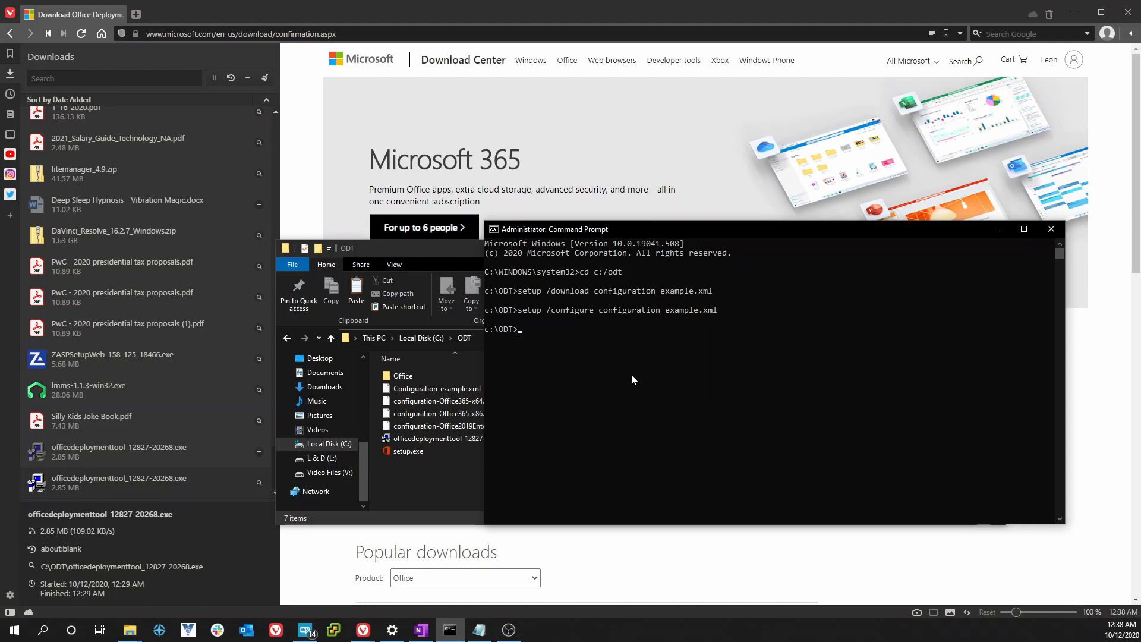
type("exit")
key("Return")
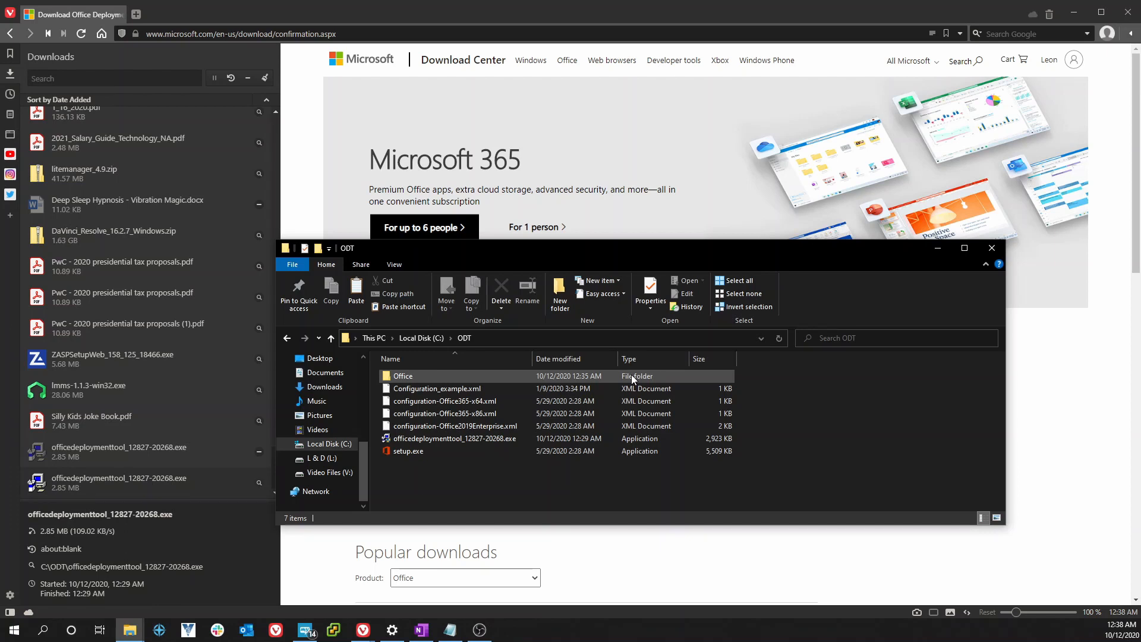
Search Windows for Word, open it to check its Home and New pages, and close it.
left_click(48, 637)
type("wo")
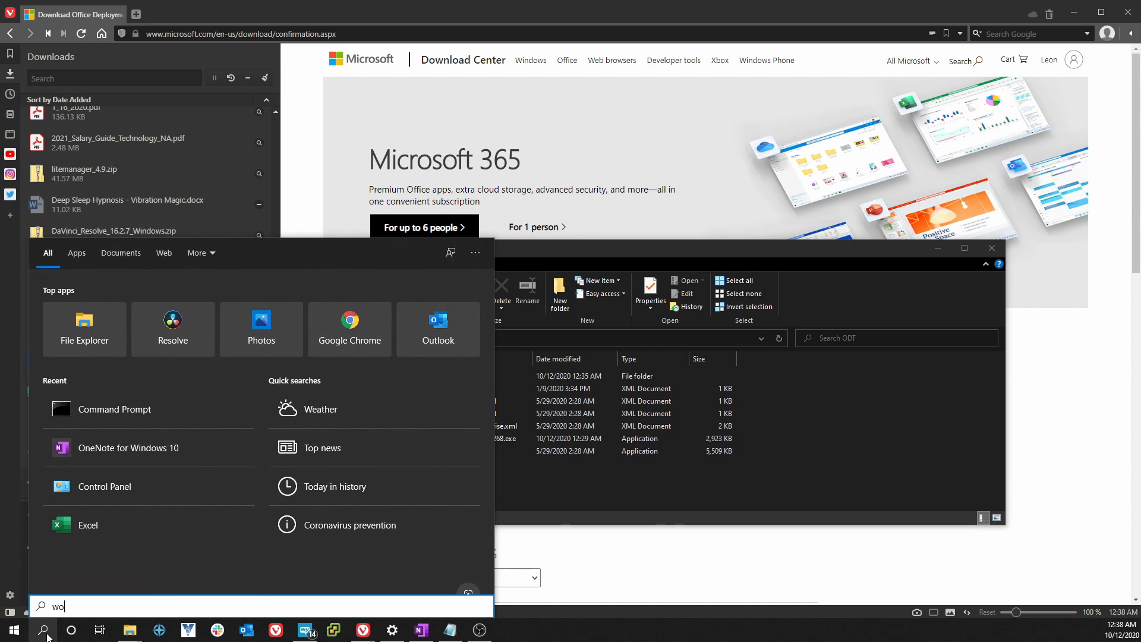
type("rd")
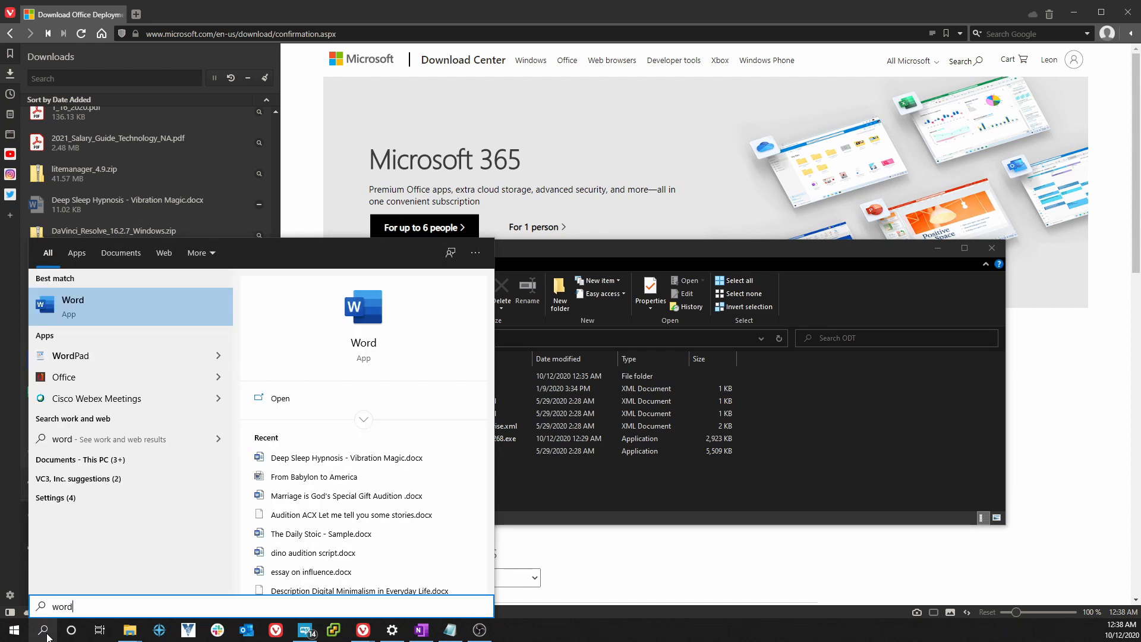
key("Return")
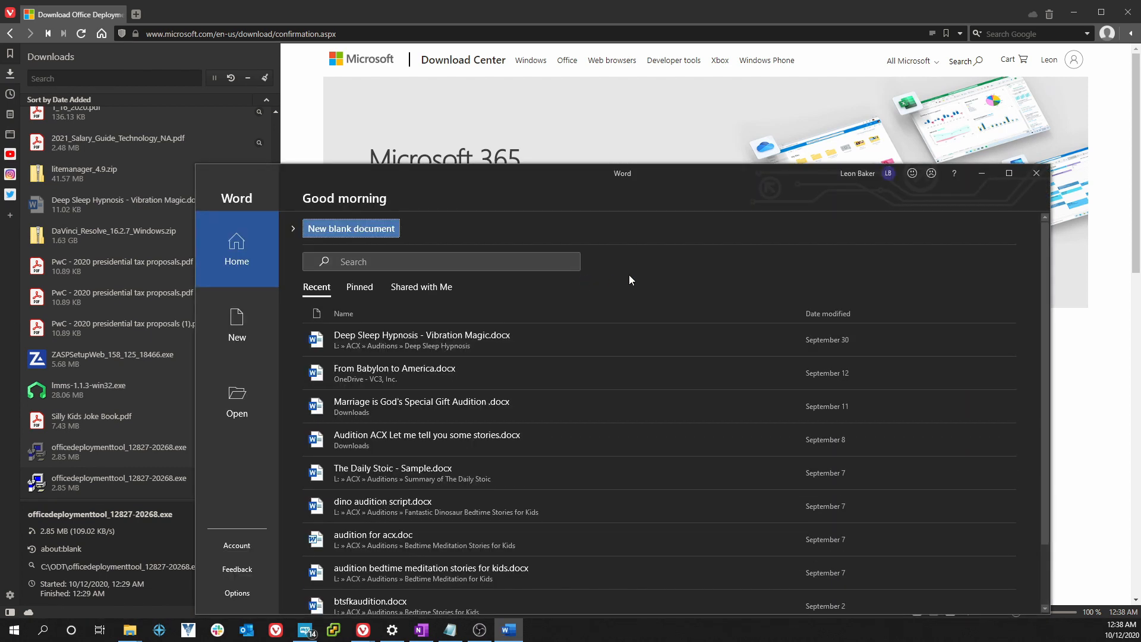
left_click(237, 324)
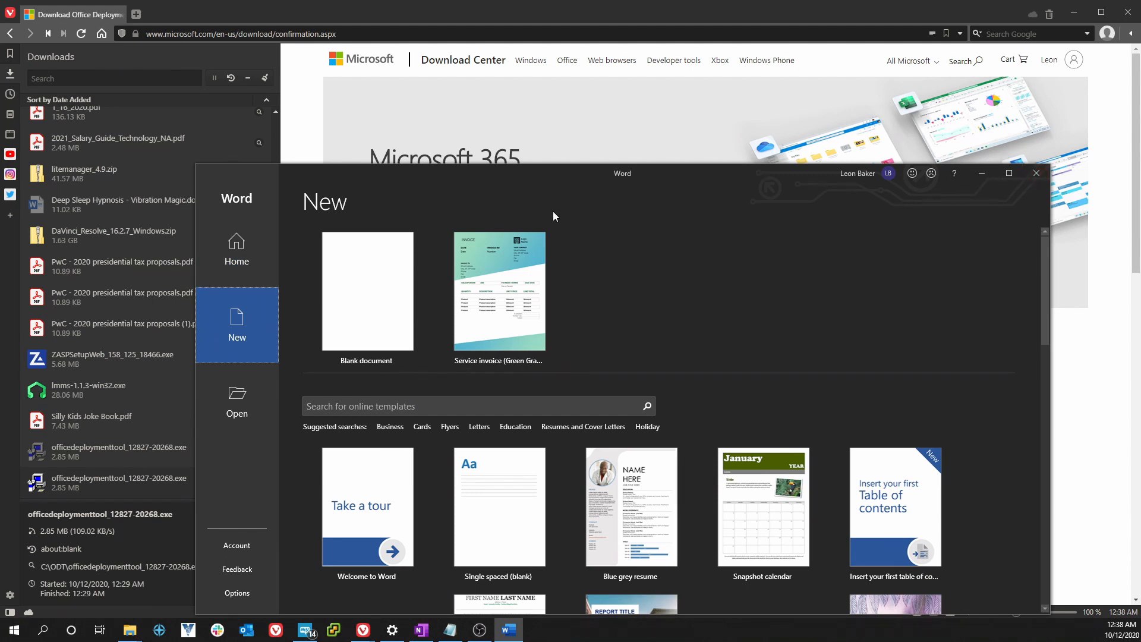
left_click(1036, 176)
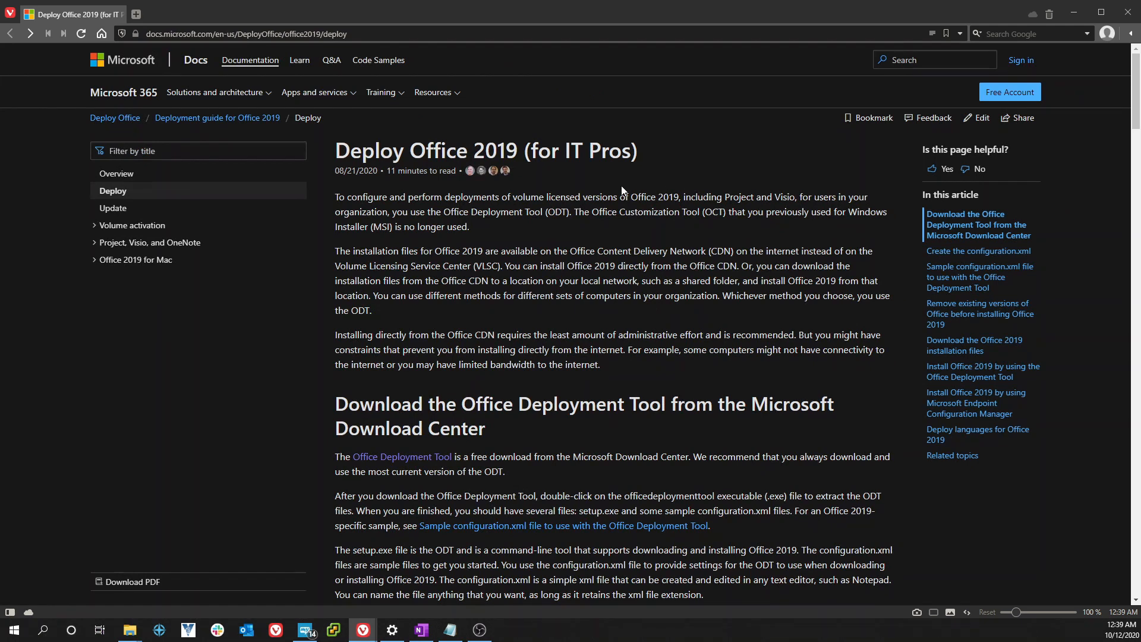
Review the table of common configuration.xml settings in the Deploy Office 2019 article.
scroll(622, 185, "down", 9)
scroll(622, 189, "down", 9)
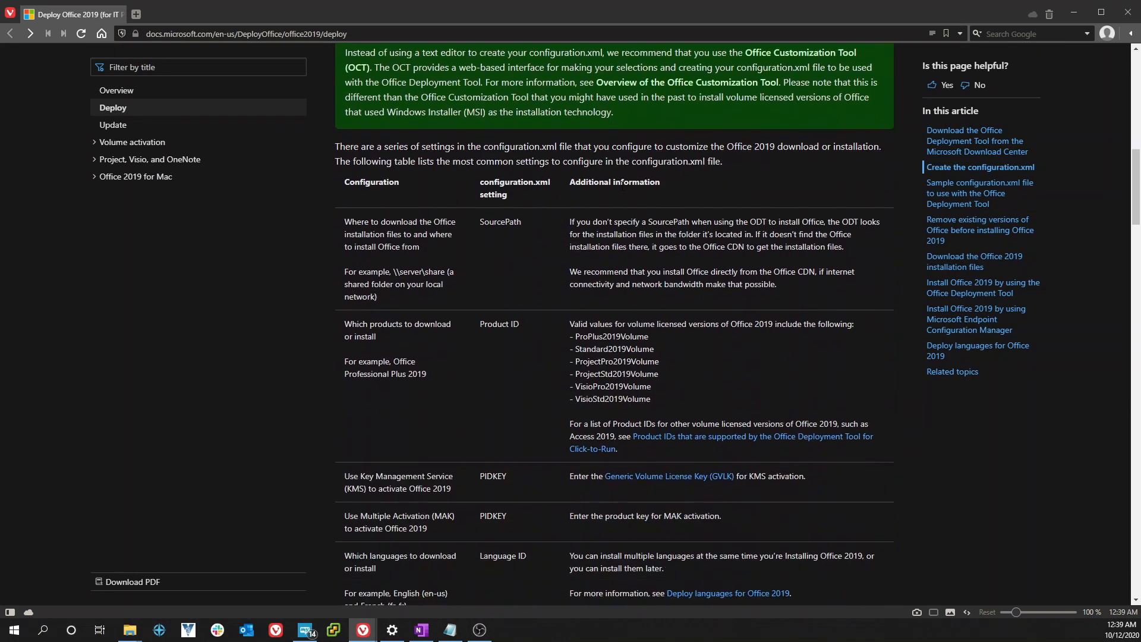
scroll(622, 186, "down", 2)
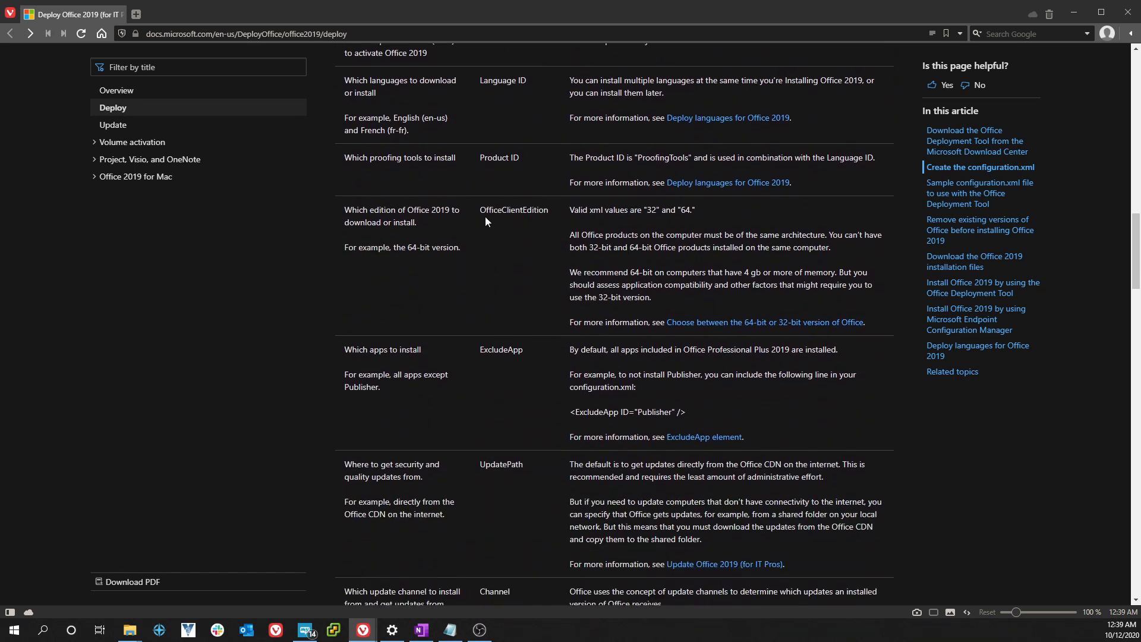
scroll(485, 219, "up", 6)
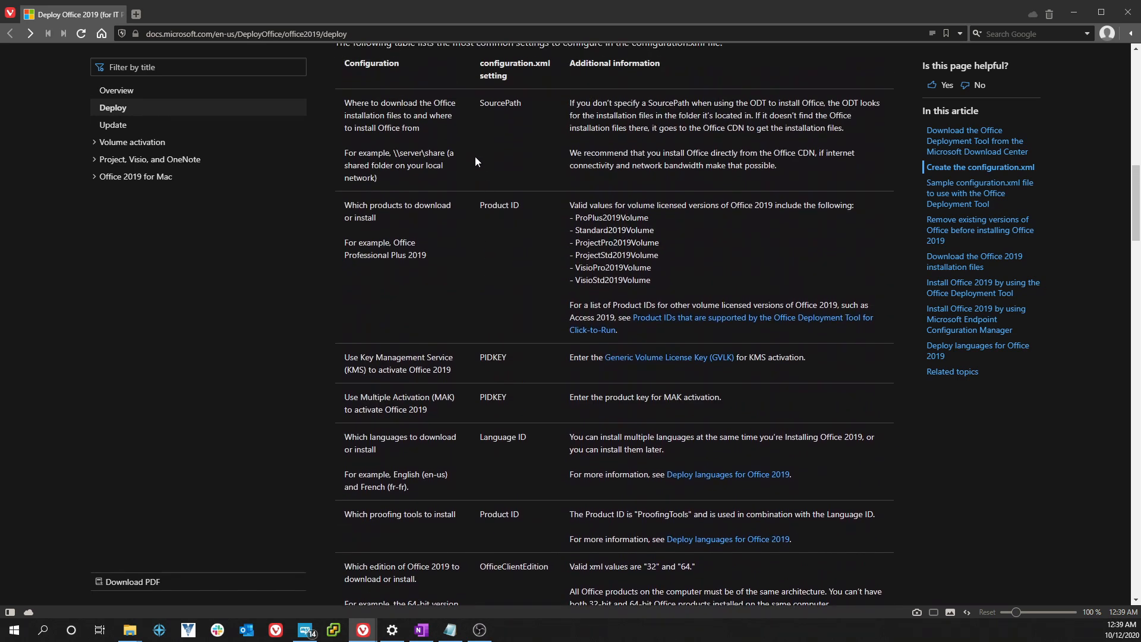